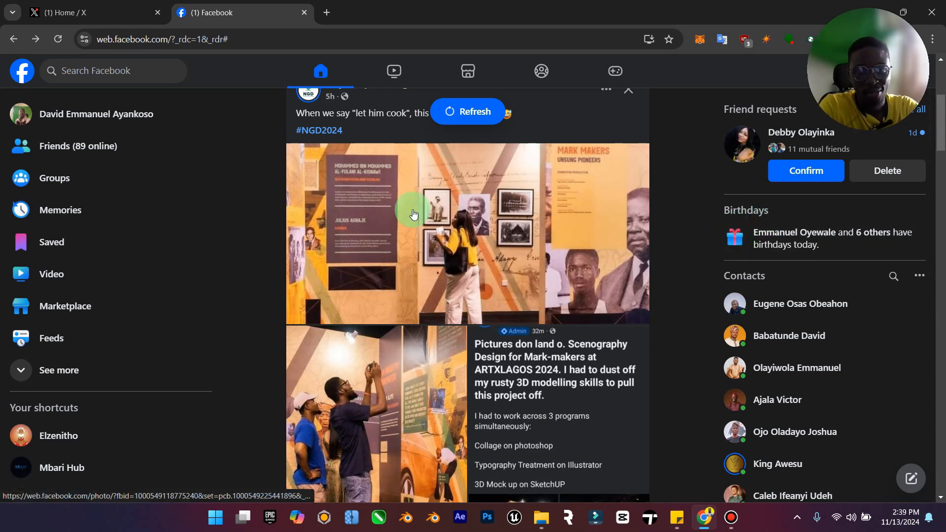
# Step: Open Meta Business Suite from the expanded Facebook shortcuts list and dismiss the site's notification permission request
pyautogui.scroll(-10, 413, 211)
pyautogui.scroll(-6, 414, 213)
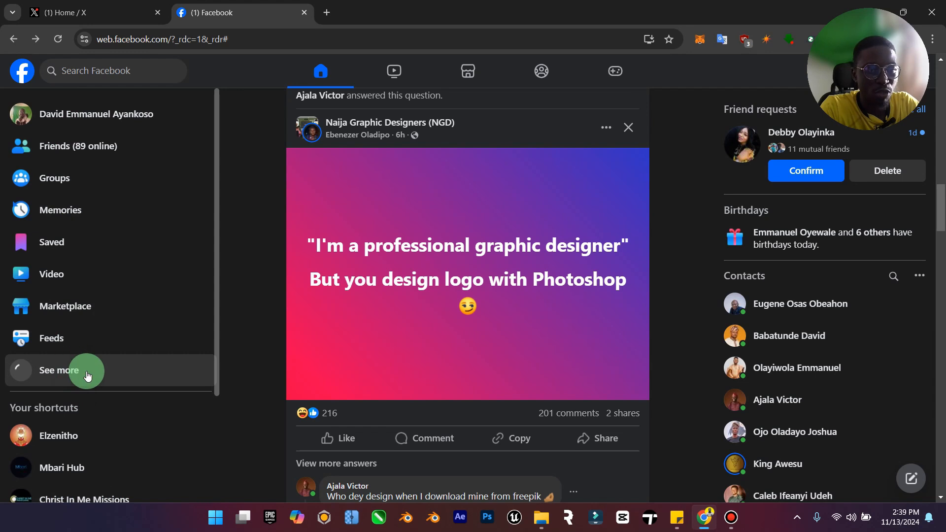
pyautogui.click(69, 376)
pyautogui.scroll(-2, 72, 291)
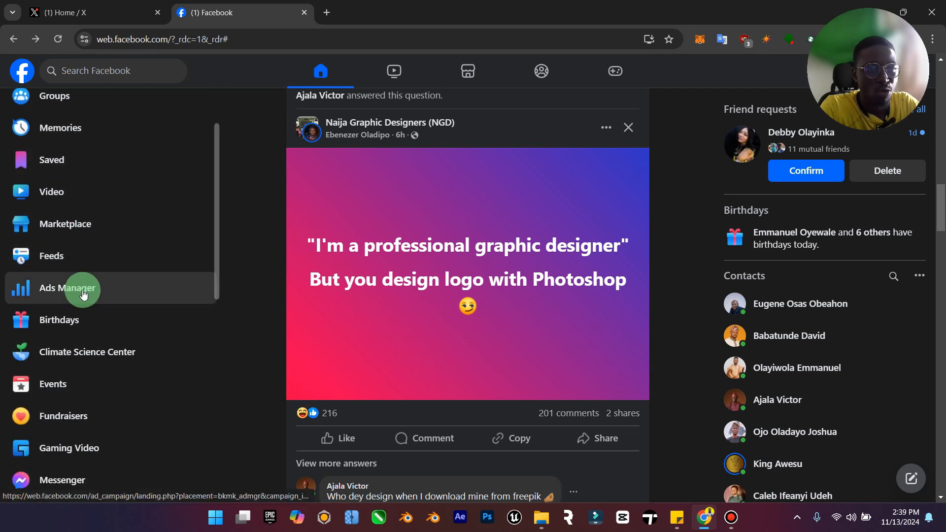
pyautogui.scroll(-4, 75, 320)
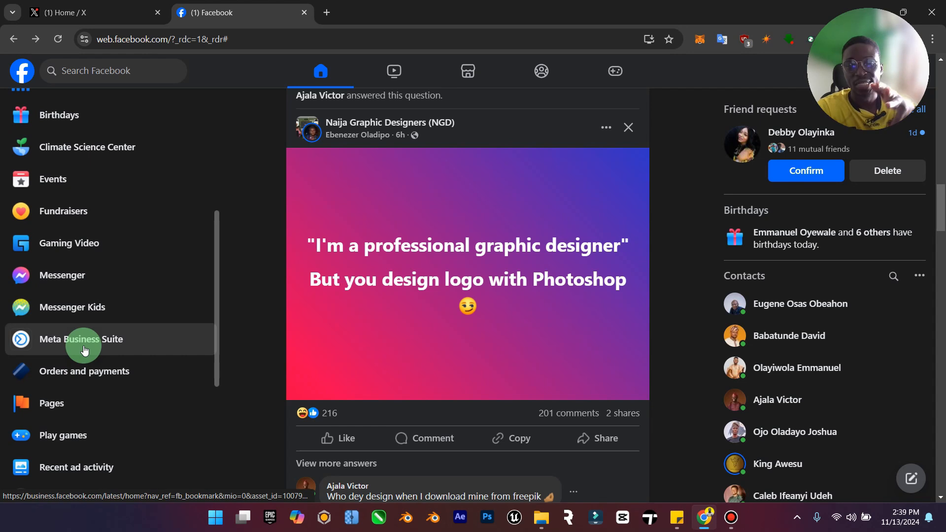
pyautogui.click(85, 349)
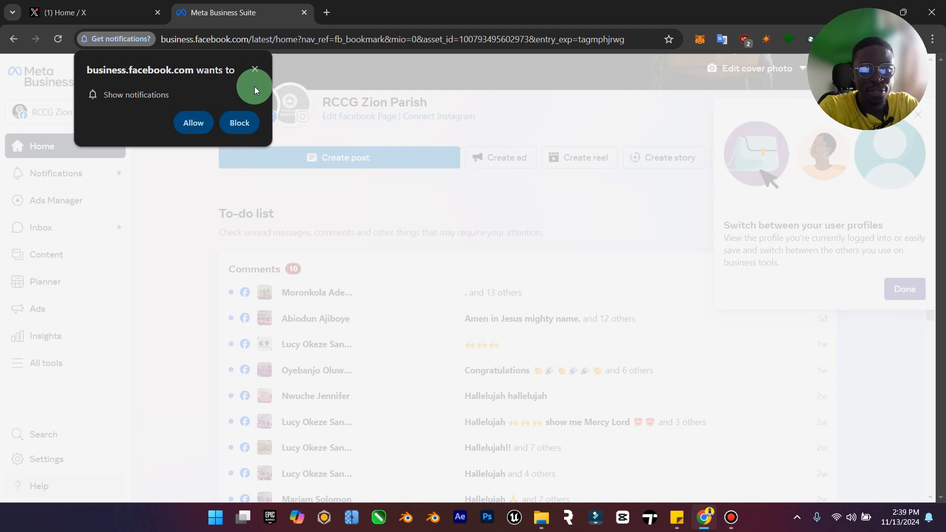
pyautogui.click(253, 68)
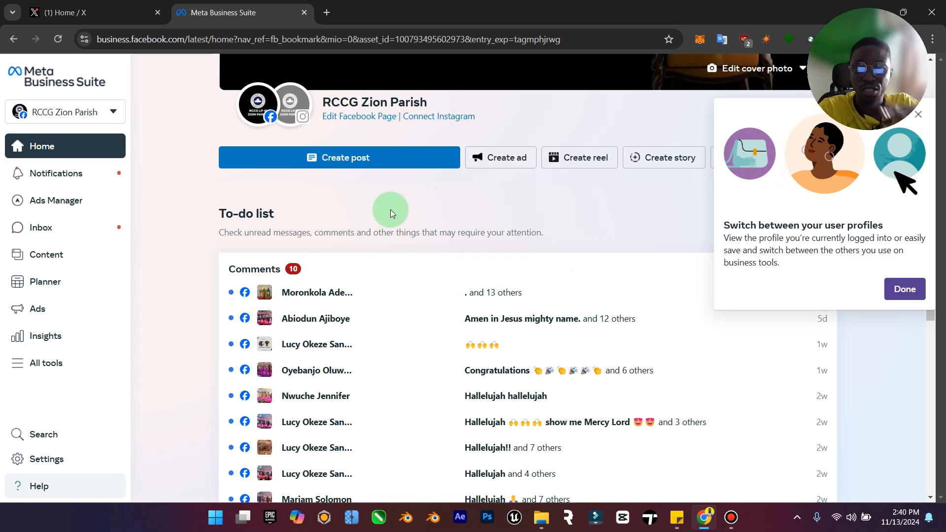
# Step: Switch the active business asset to the Elzenitho page in the business portfolio that has three assets
pyautogui.scroll(4, 143, 171)
pyautogui.click(76, 115)
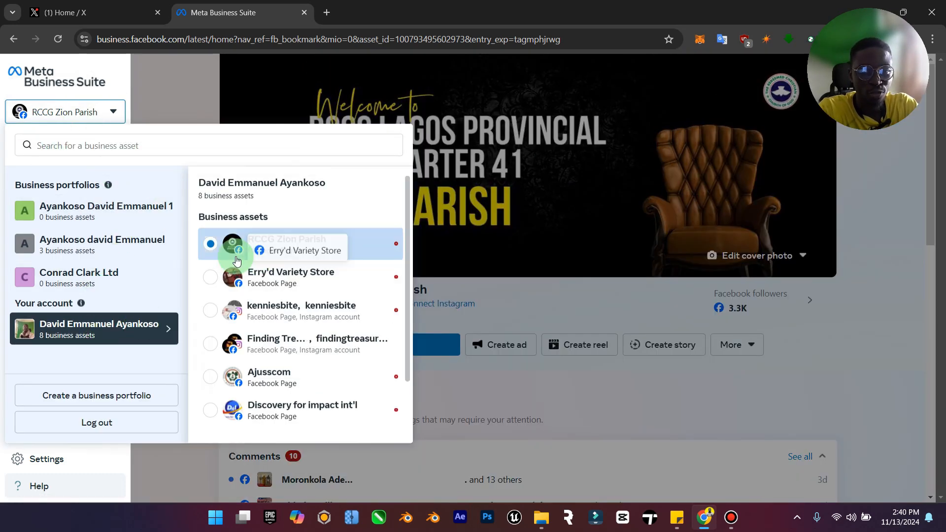
pyautogui.click(128, 209)
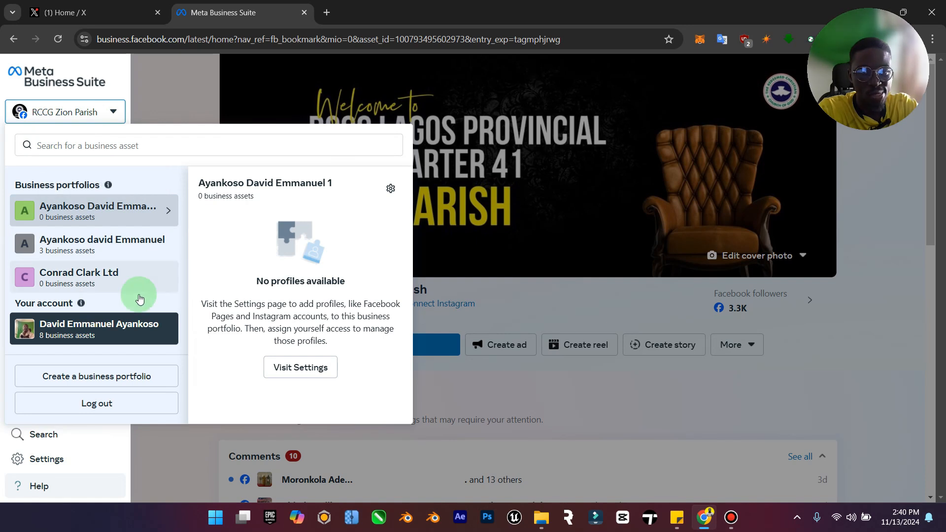
pyautogui.click(104, 241)
pyautogui.click(285, 244)
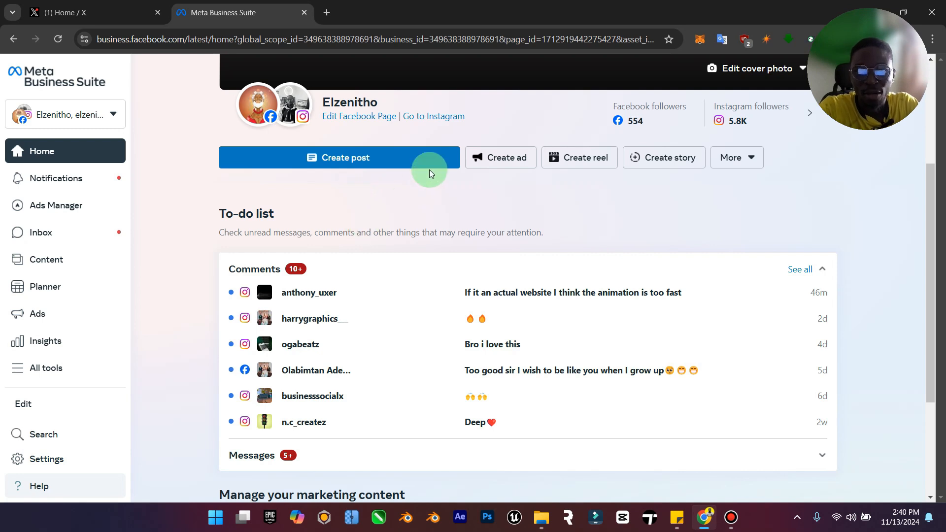
# Step: View the Elzenitho page's notifications and close them again
pyautogui.click(83, 183)
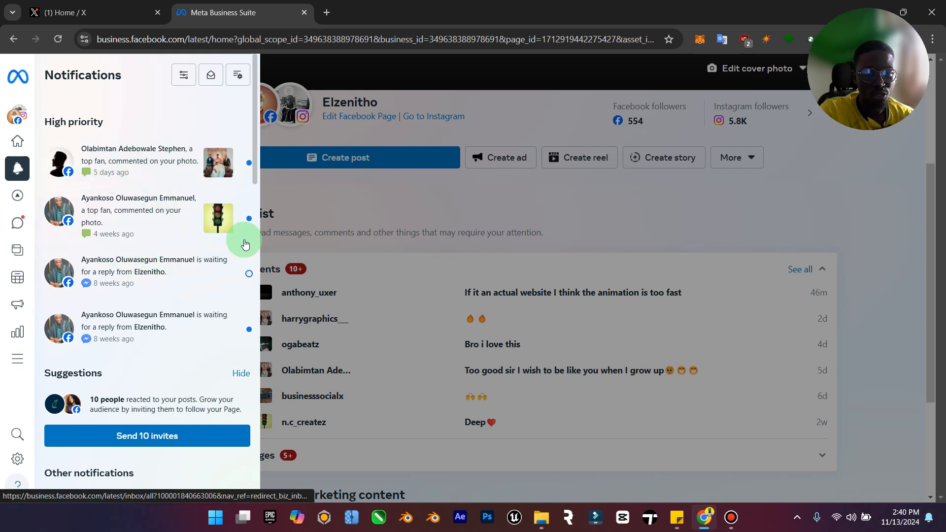
pyautogui.click(365, 207)
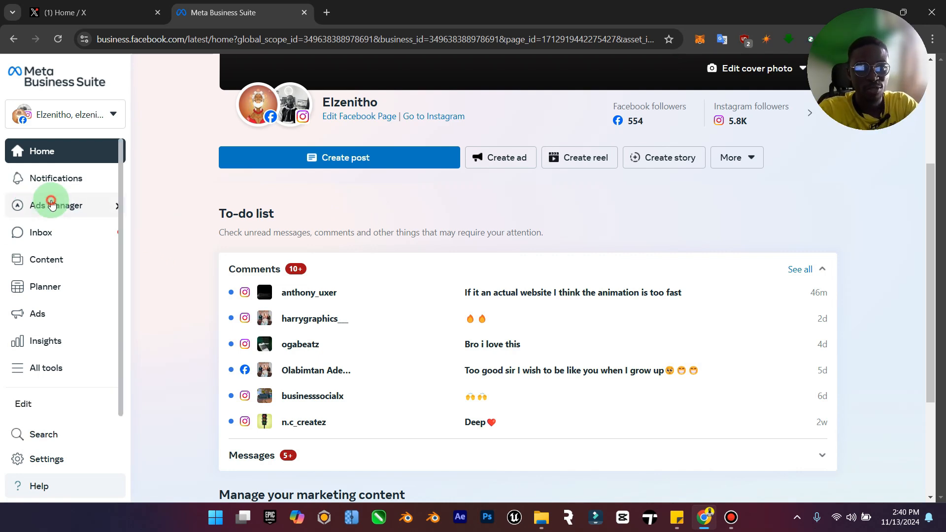
# Step: Check the Campaigns and Account overview pages of Ads Manager, closing each one after viewing
pyautogui.moveTo(51, 204)
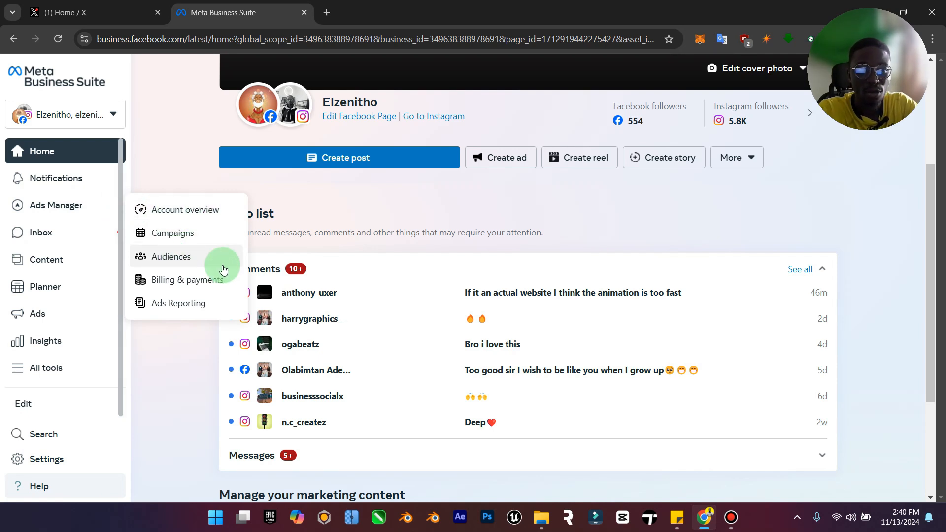
pyautogui.click(190, 235)
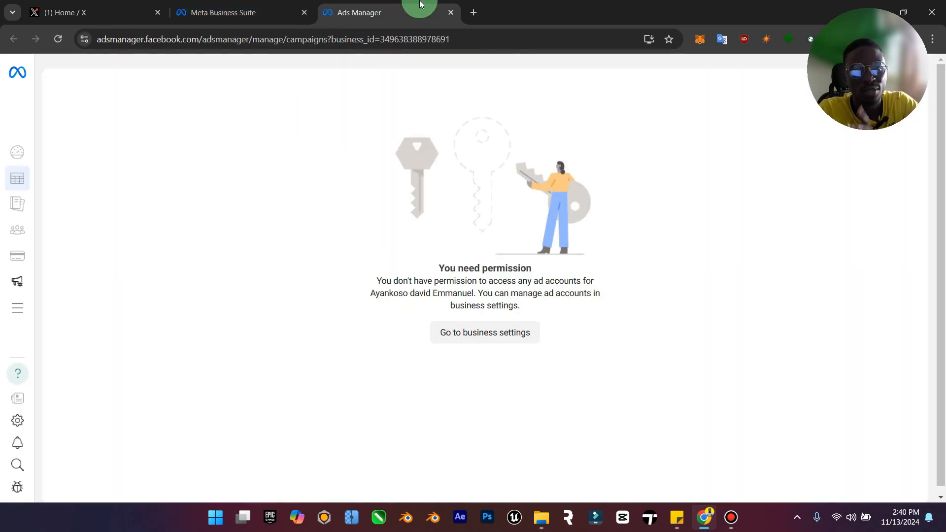
pyautogui.click(450, 13)
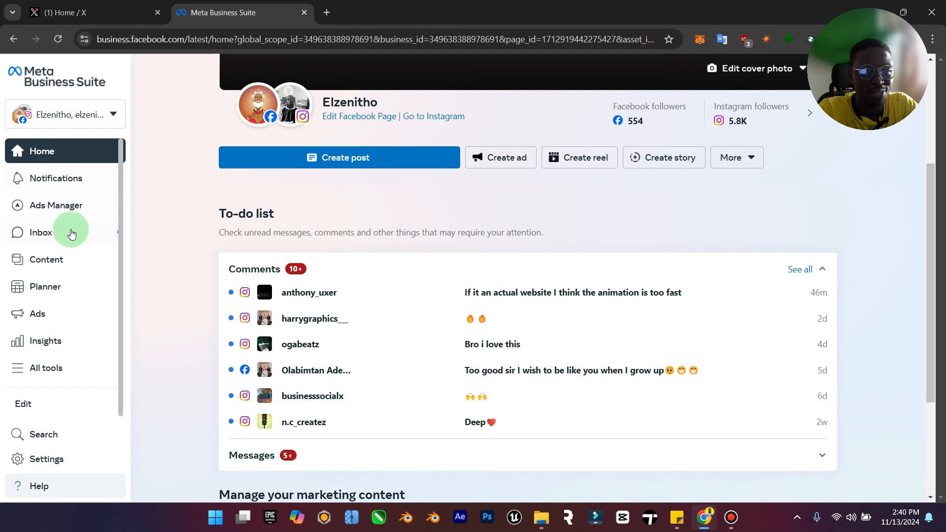
pyautogui.click(73, 202)
pyautogui.click(161, 208)
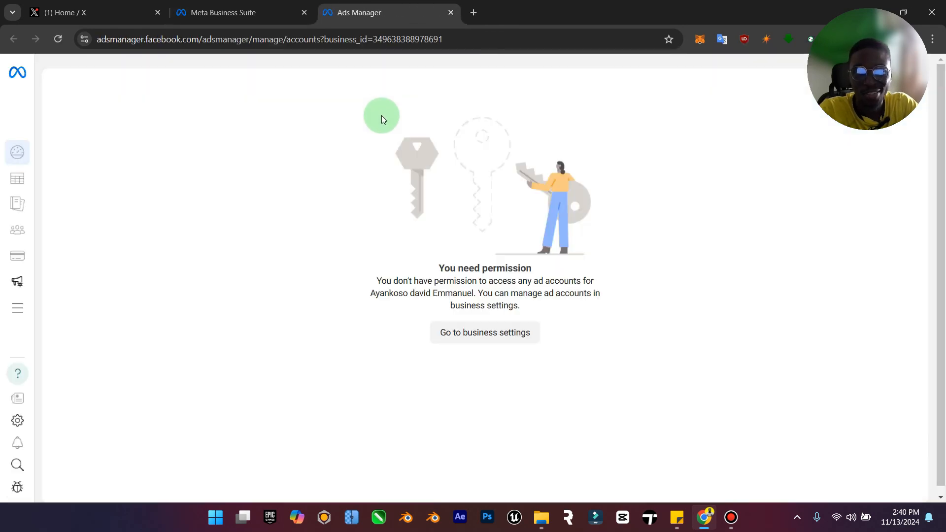
pyautogui.click(450, 13)
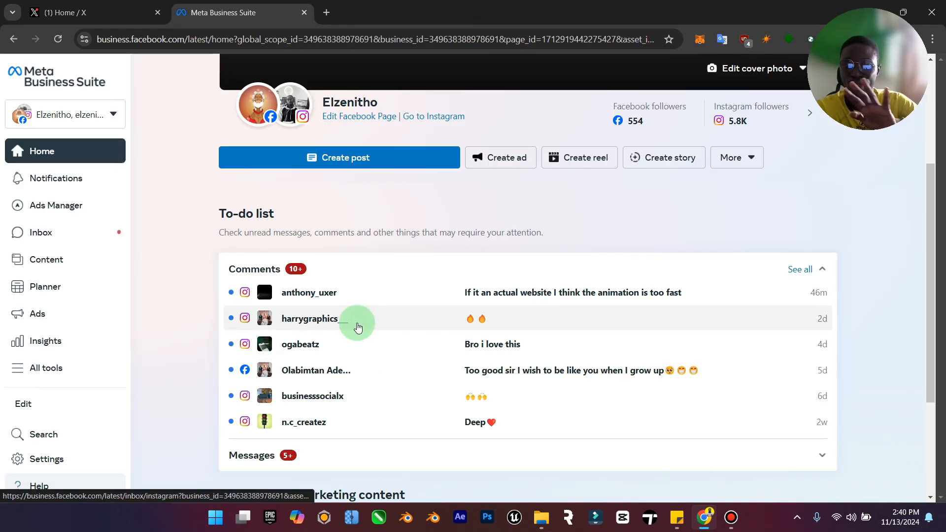
# Step: Look over the Elzenitho home page, from the cover and to-do list comments to the recent posts and reels
pyautogui.scroll(-2, 391, 313)
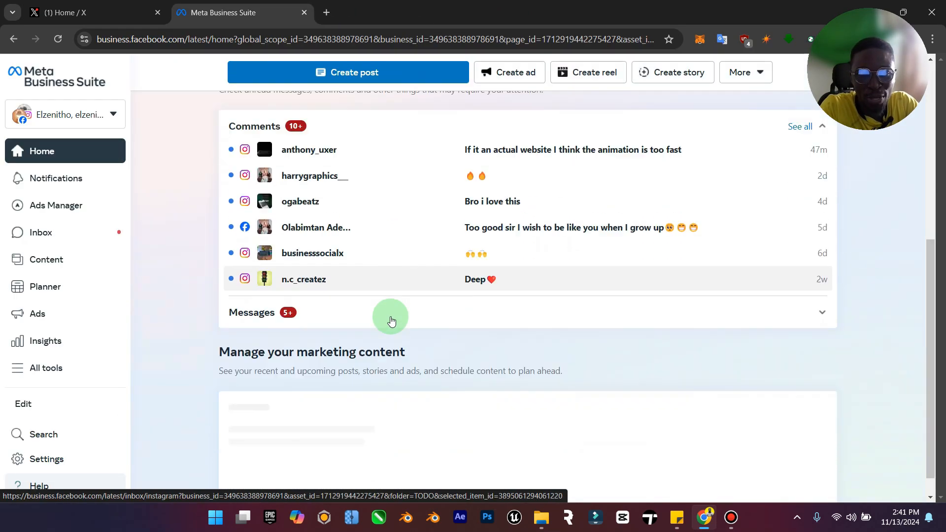
pyautogui.scroll(1, 392, 313)
pyautogui.scroll(-1, 390, 190)
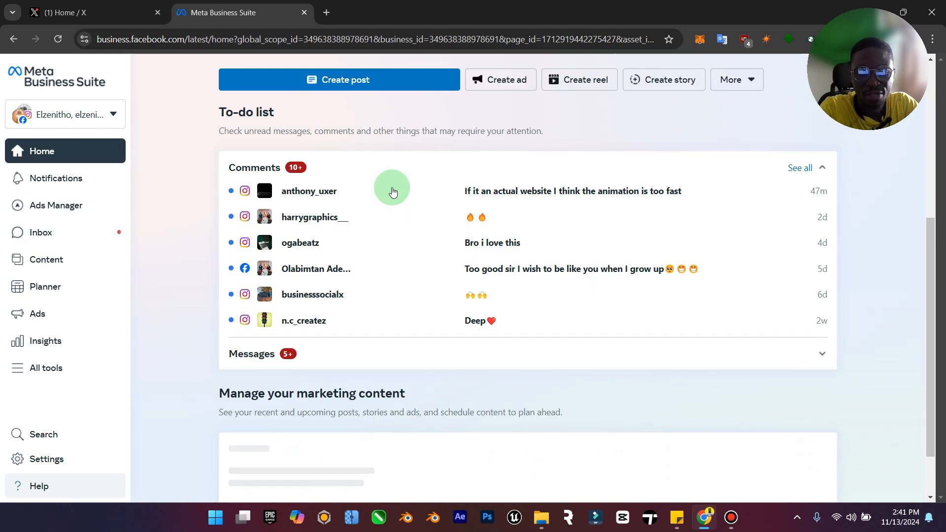
pyautogui.scroll(1, 355, 231)
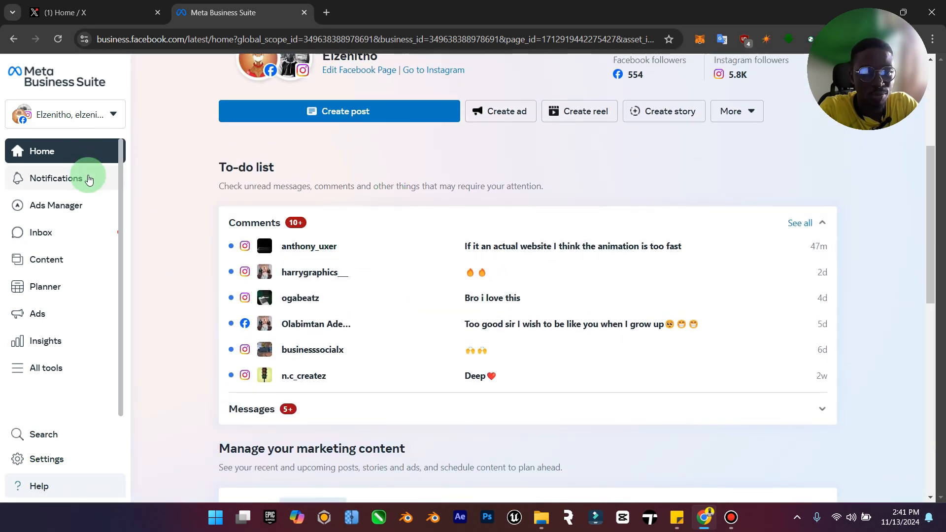
pyautogui.scroll(5, 487, 236)
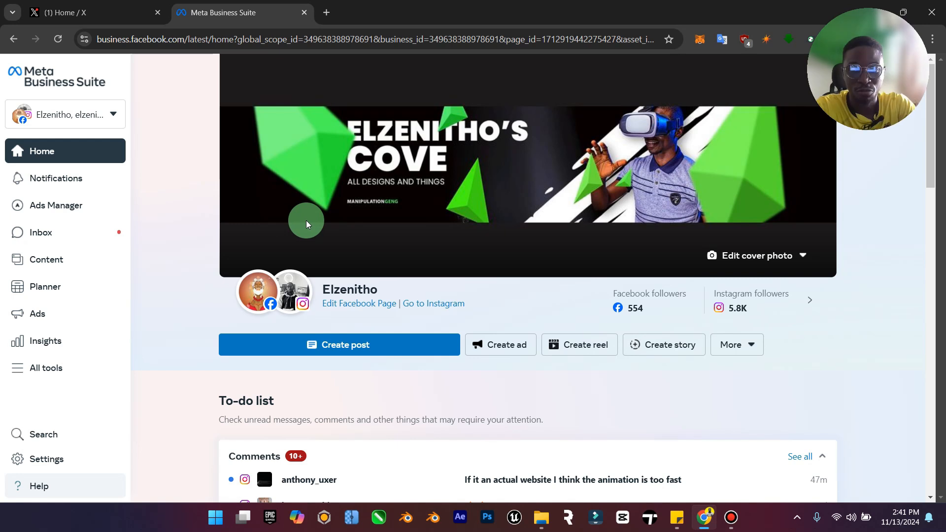
pyautogui.scroll(-3, 306, 220)
pyautogui.scroll(-9, 310, 229)
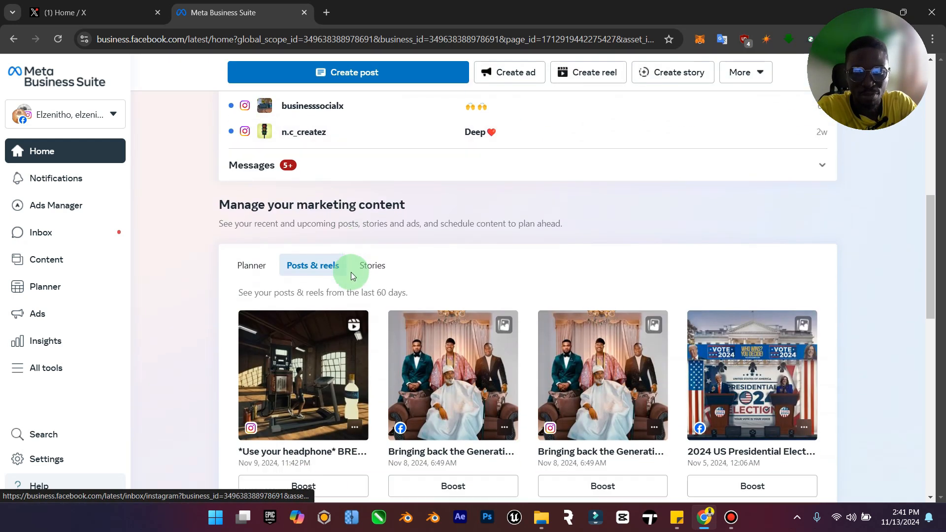
pyautogui.scroll(2, 365, 241)
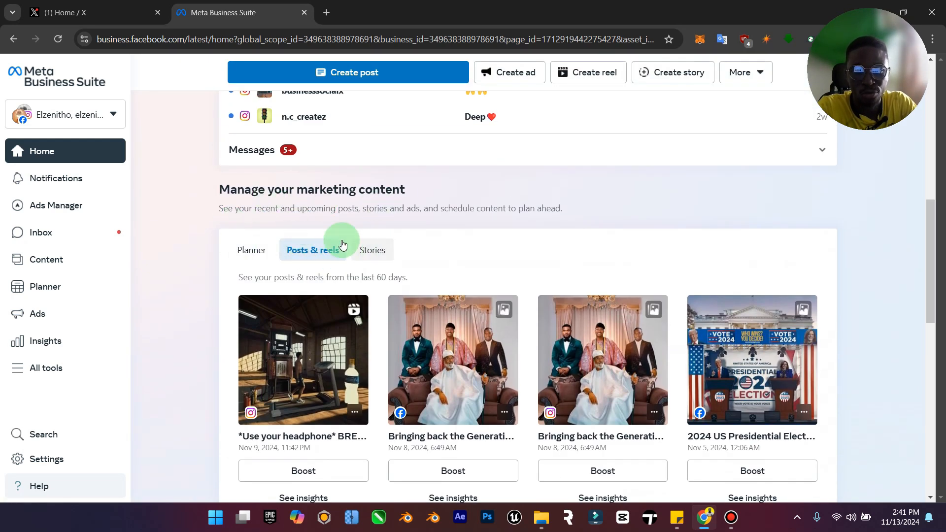
pyautogui.scroll(-2, 384, 305)
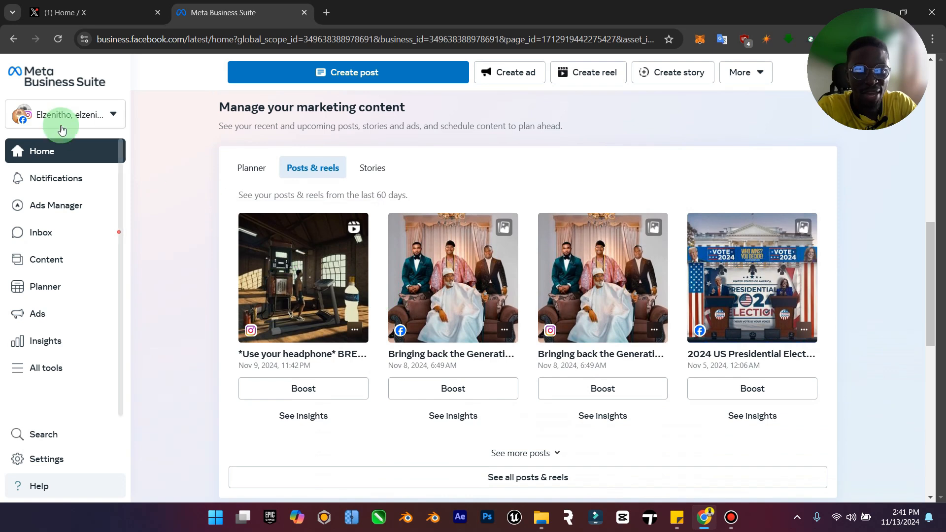
# Step: Examine the linked Instagram account's profile card, then the comments and marketing content covering both platforms
pyautogui.scroll(7, 296, 169)
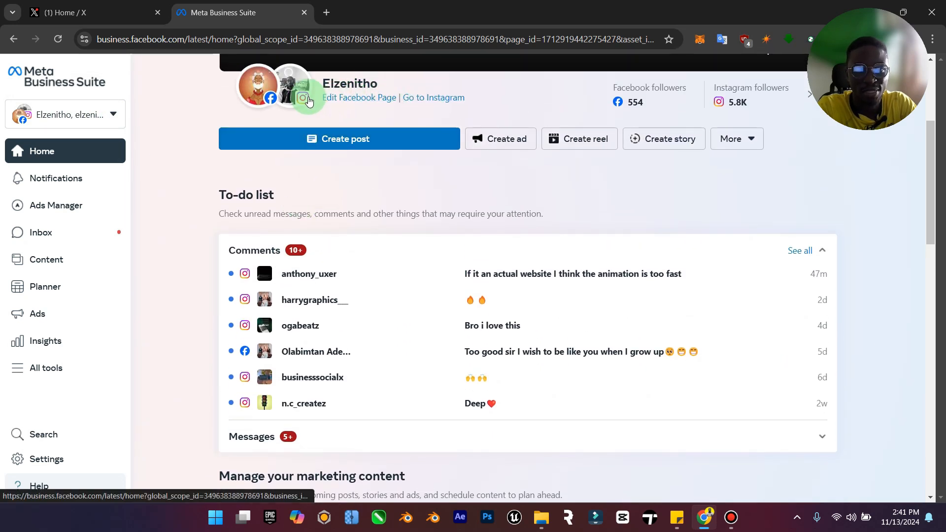
pyautogui.moveTo(308, 101)
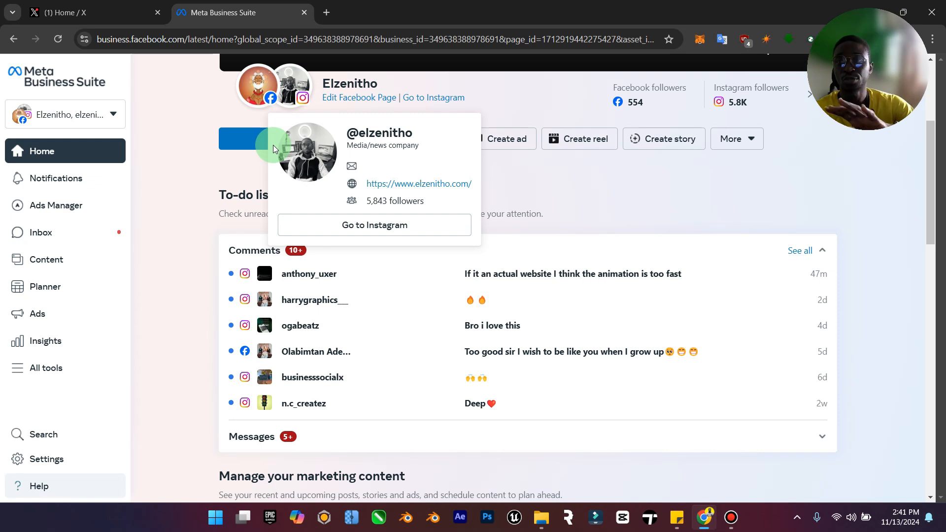
pyautogui.scroll(-2, 376, 283)
pyautogui.scroll(1, 377, 283)
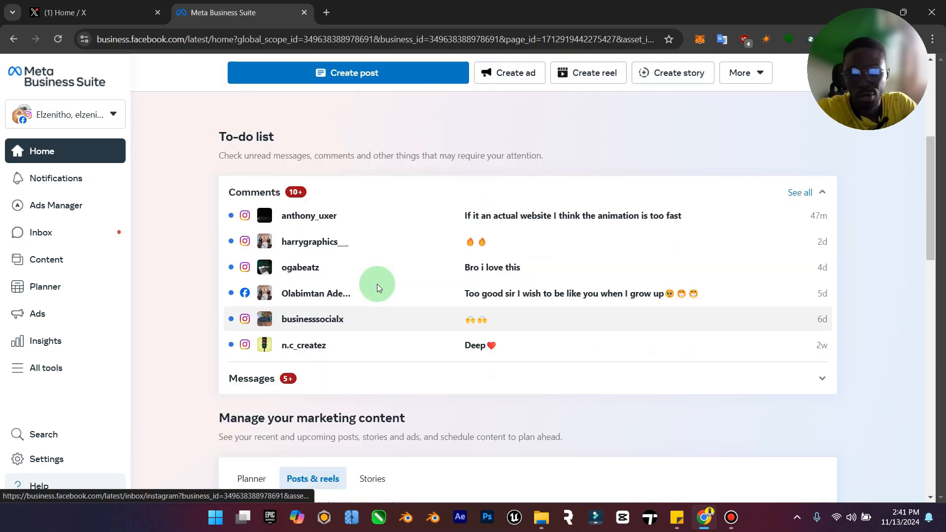
pyautogui.scroll(1, 377, 284)
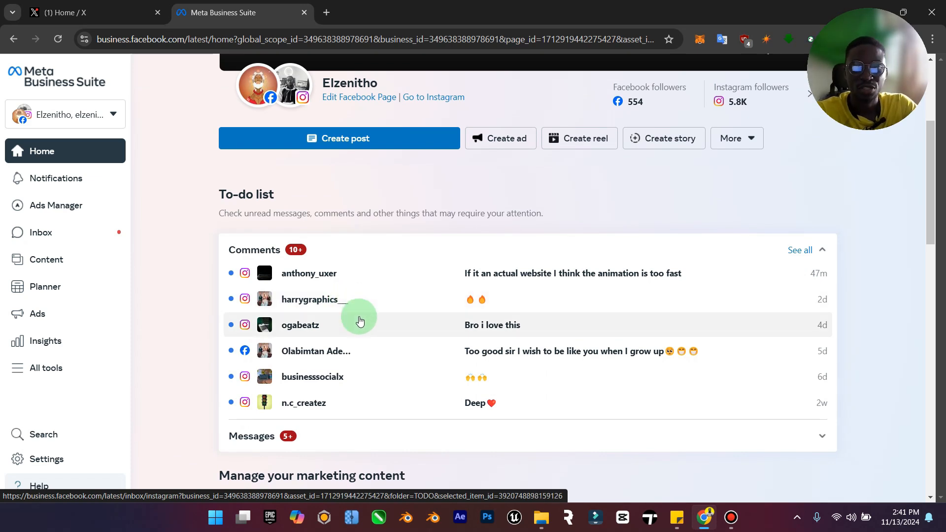
pyautogui.scroll(-4, 360, 321)
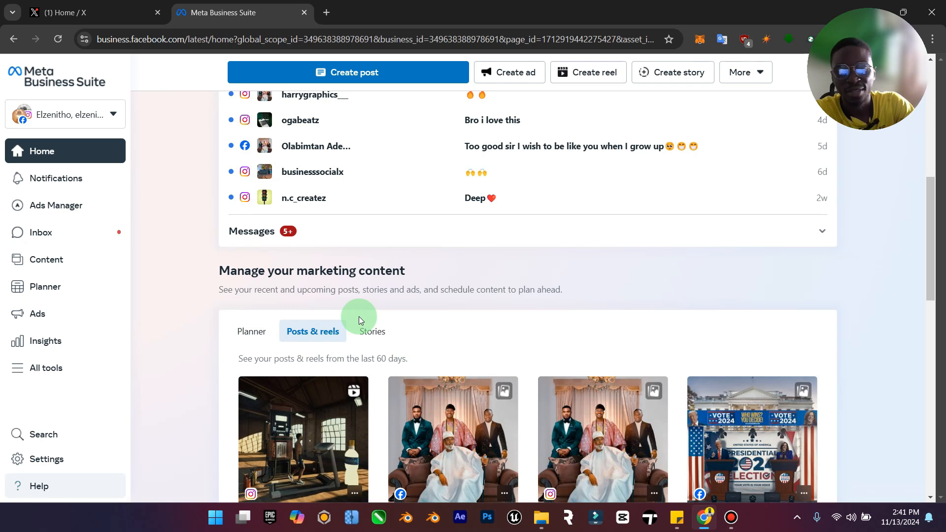
pyautogui.scroll(-4, 359, 317)
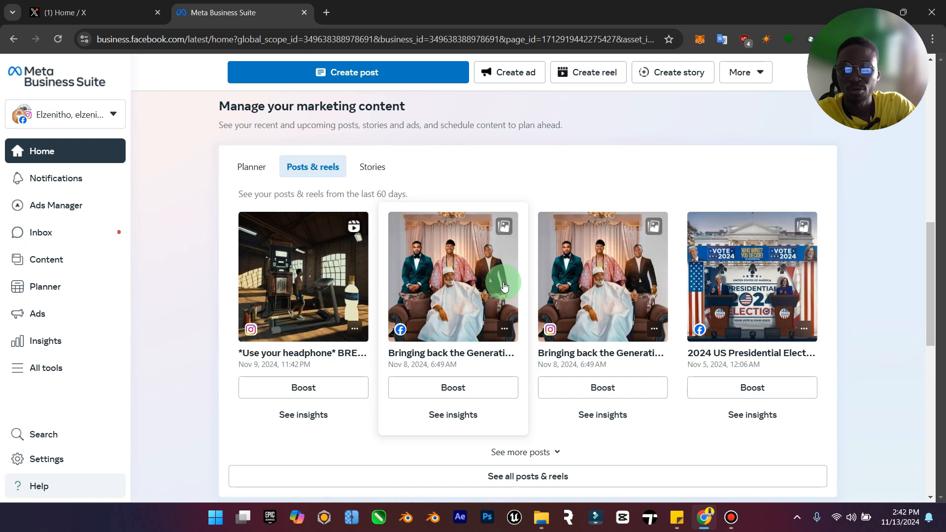
# Step: Examine the Recent ads section, including the latest boosted Instagram ad's link clicks, reach, amount spent and cost per click
pyautogui.scroll(-7, 486, 322)
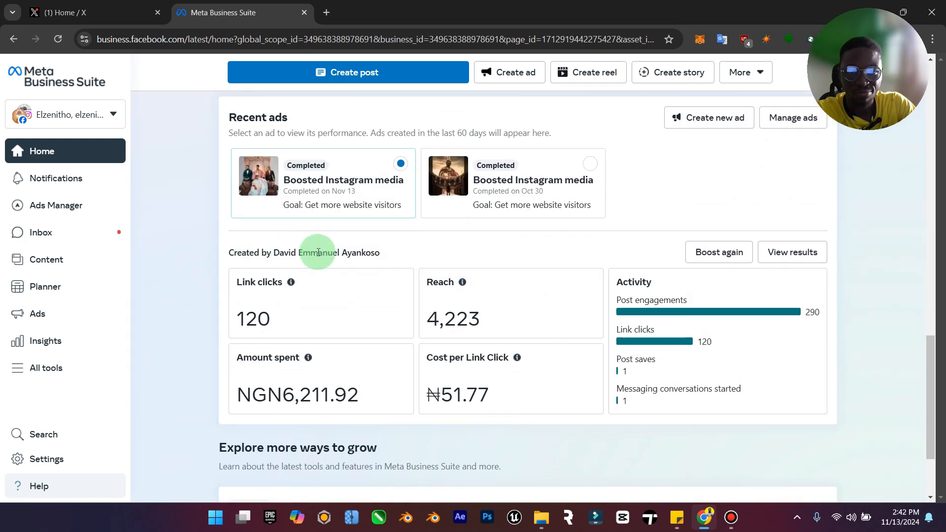
pyautogui.scroll(1, 411, 226)
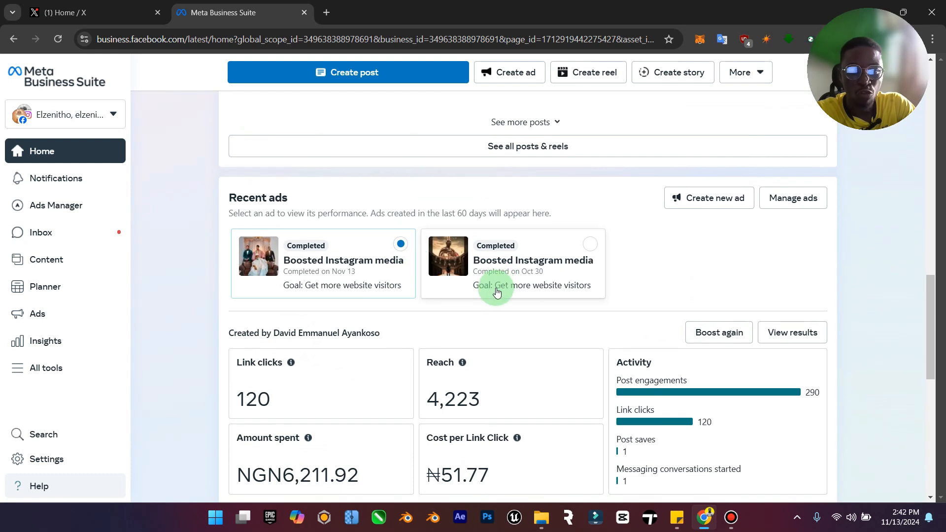
pyautogui.scroll(-1, 414, 325)
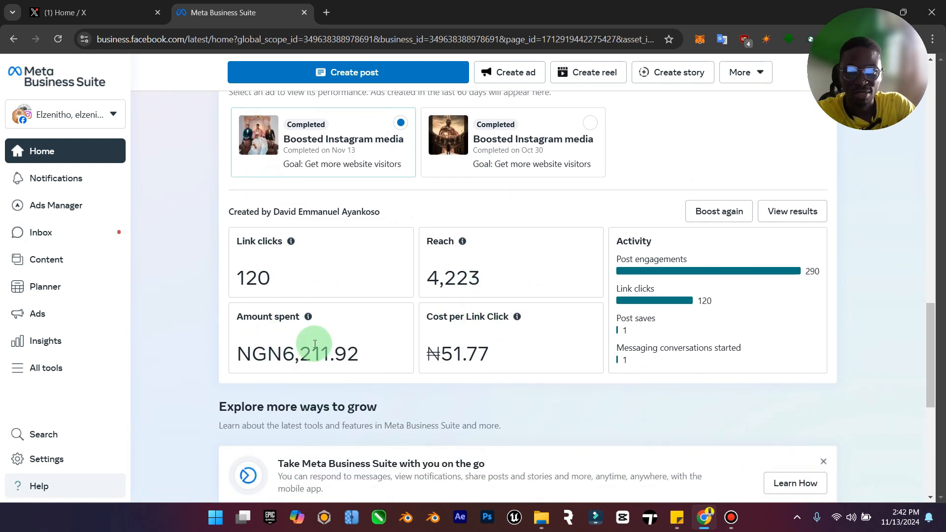
pyautogui.scroll(3, 296, 342)
pyautogui.scroll(-5, 335, 385)
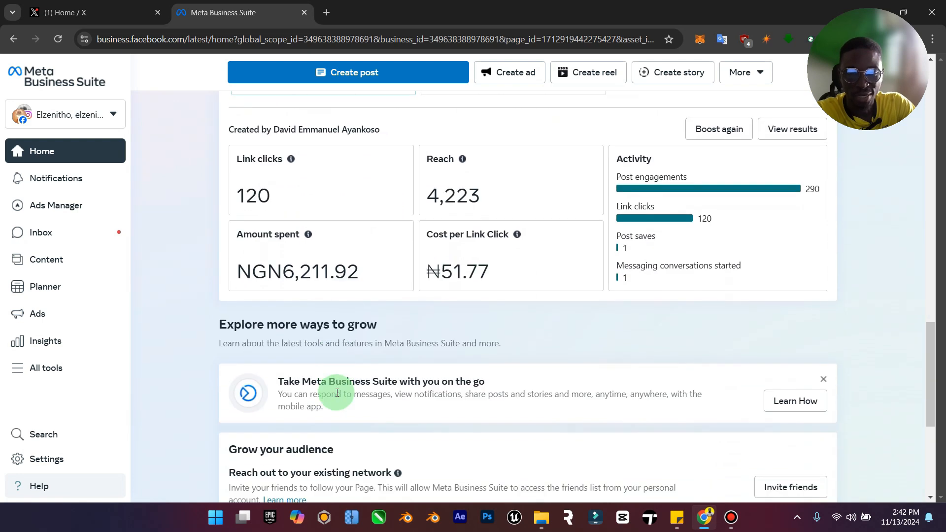
pyautogui.scroll(-3, 325, 316)
pyautogui.scroll(2, 356, 253)
pyautogui.scroll(6, 365, 279)
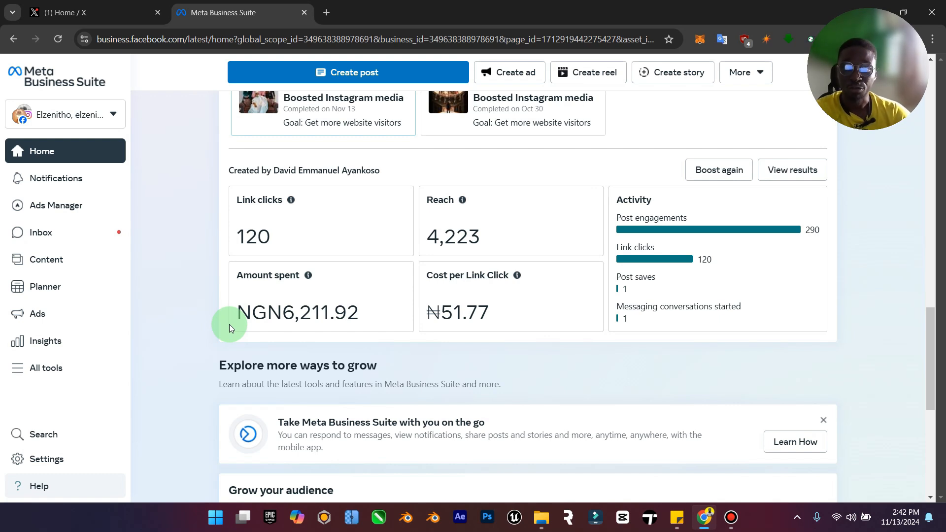
pyautogui.scroll(-7, 275, 318)
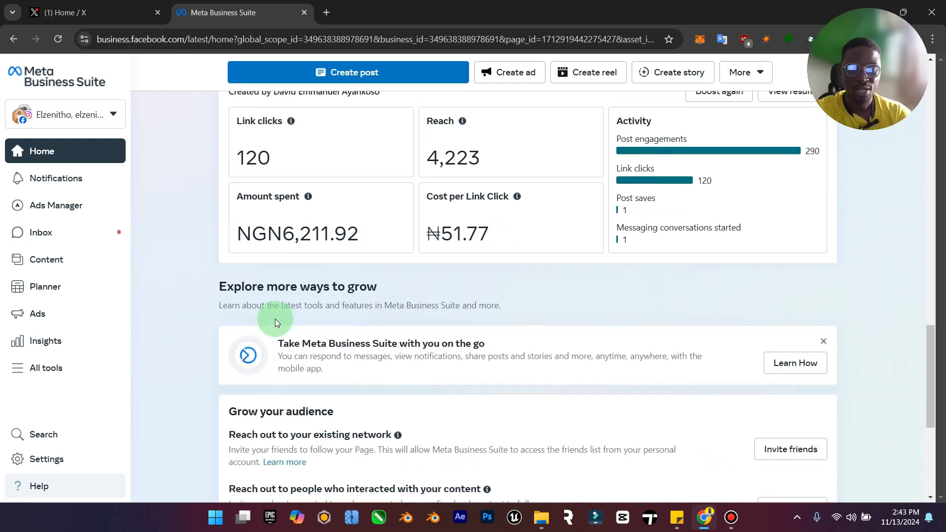
pyautogui.scroll(17, 283, 321)
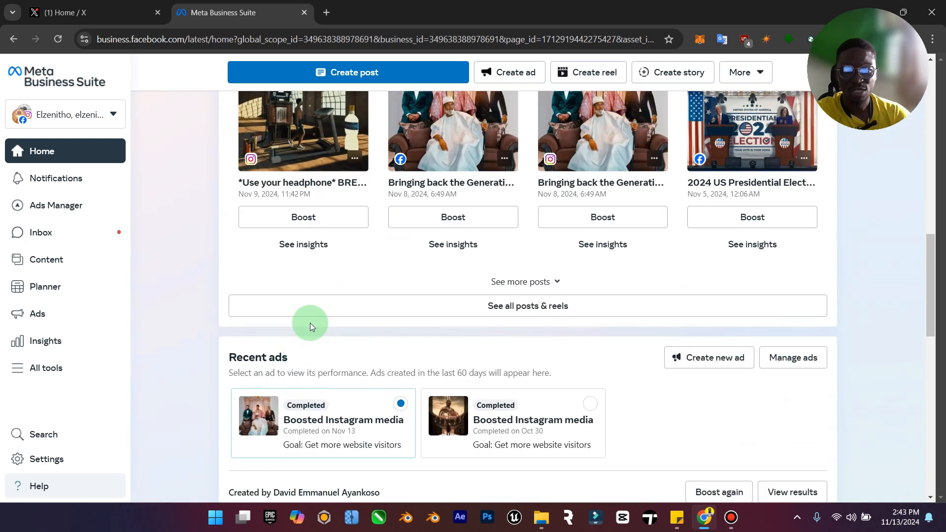
# Step: Open the full list of all posts and reels and dismiss the introduction to managing clips
pyautogui.scroll(2, 355, 177)
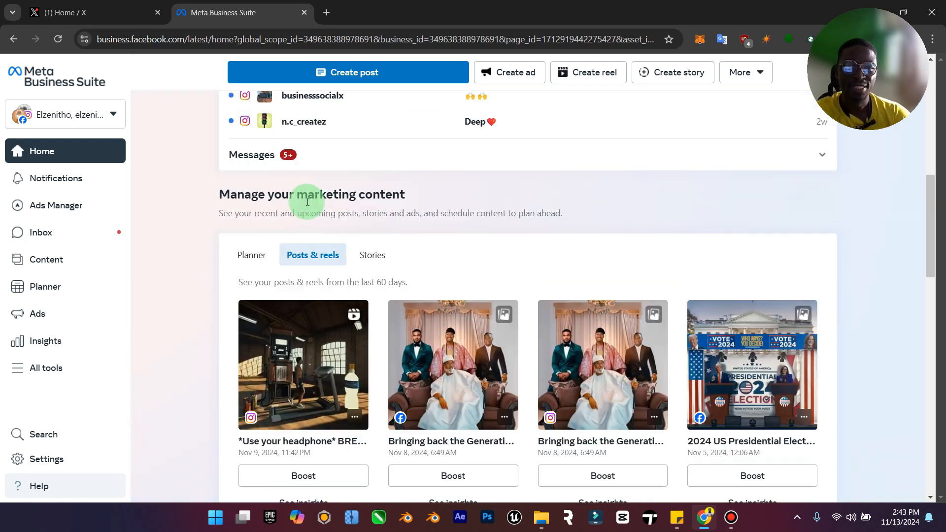
pyautogui.scroll(-2, 309, 201)
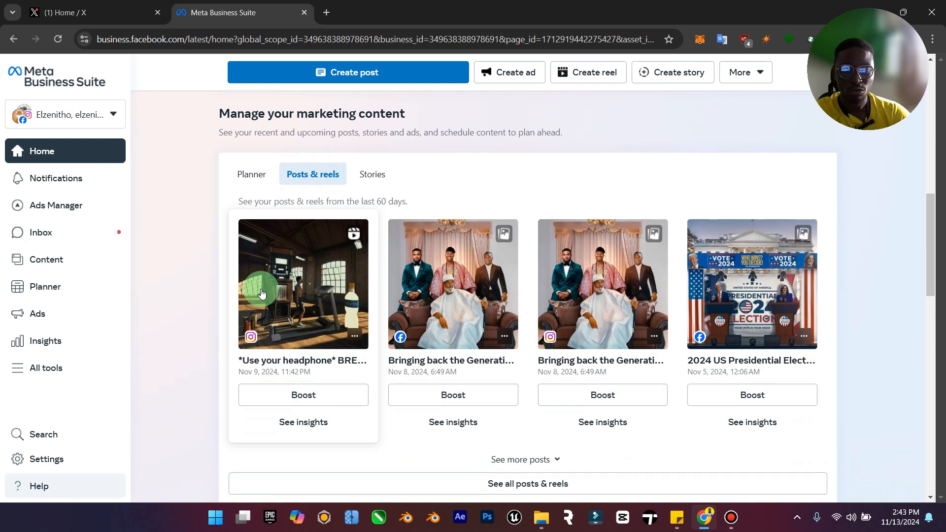
pyautogui.scroll(-2, 315, 295)
pyautogui.click(529, 399)
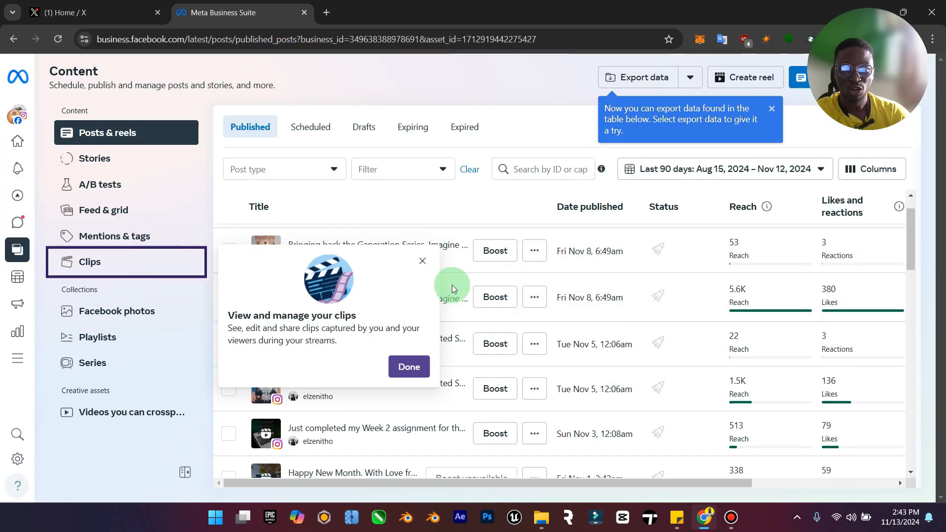
pyautogui.click(408, 365)
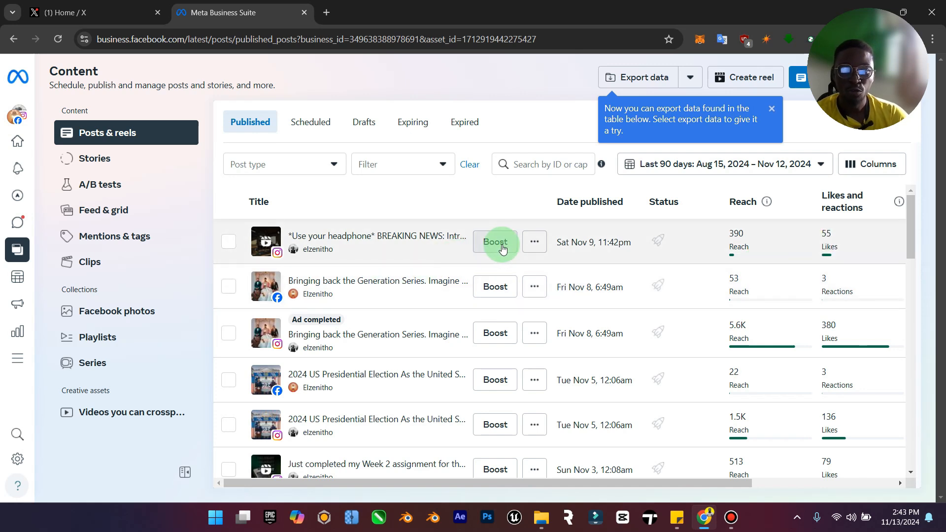
# Step: Start a boost for the "BREAKING NEWS" Instagram reel and check the available button labels, keeping Visit Instagram profile
pyautogui.click(501, 244)
pyautogui.click(495, 244)
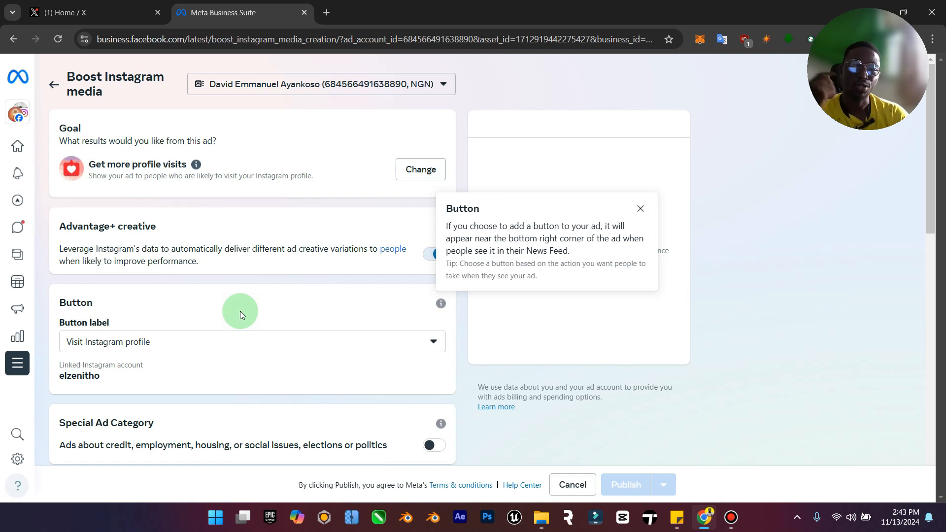
pyautogui.click(289, 351)
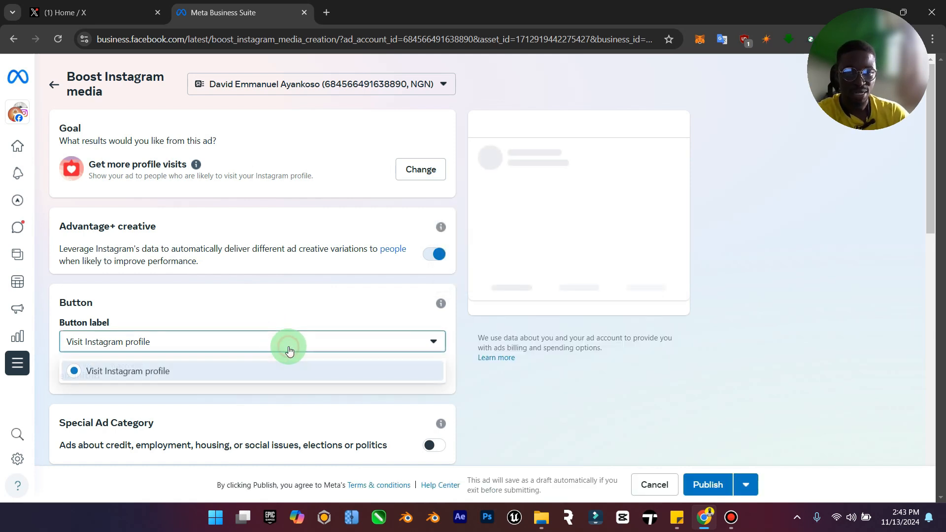
pyautogui.click(301, 325)
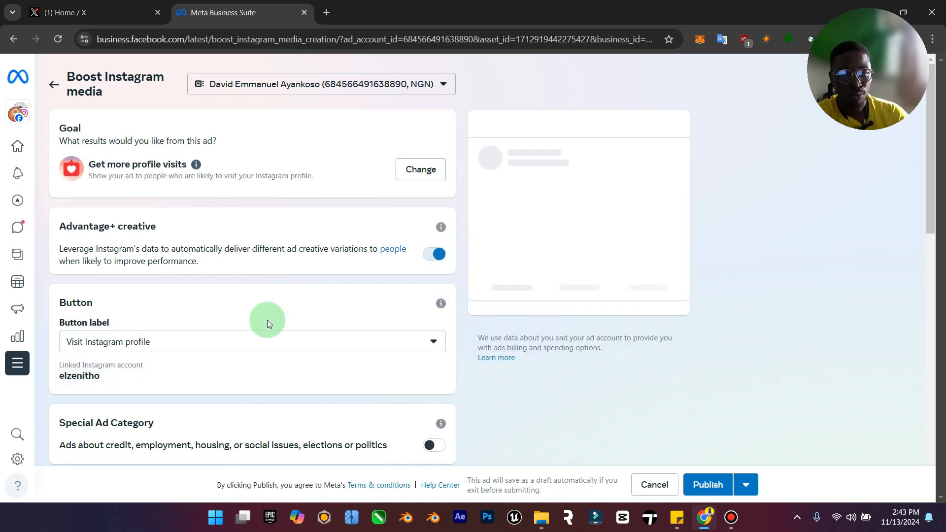
pyautogui.click(213, 343)
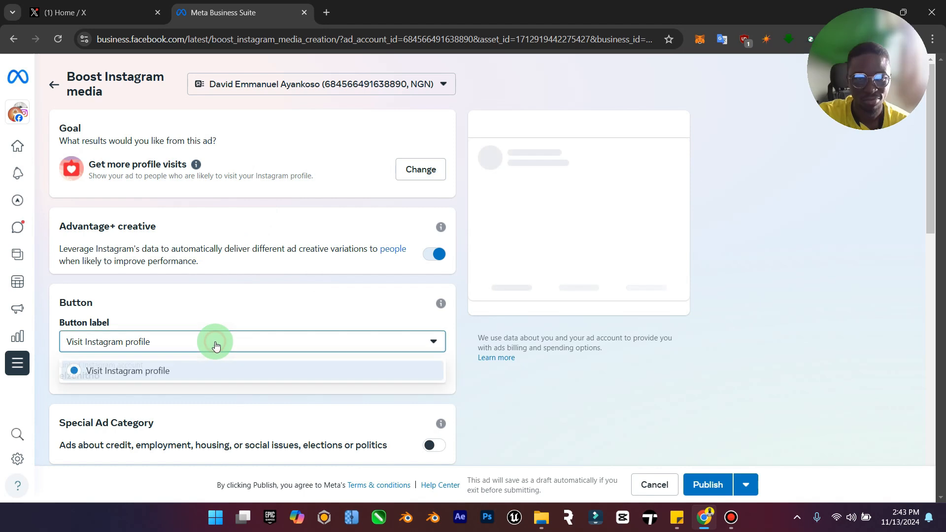
pyautogui.click(215, 345)
# Step: Examine the boost's goal and ad preview, and read the explanations for Advantage+ creative and Special Ad Category
pyautogui.scroll(-3, 216, 345)
pyautogui.scroll(3, 194, 329)
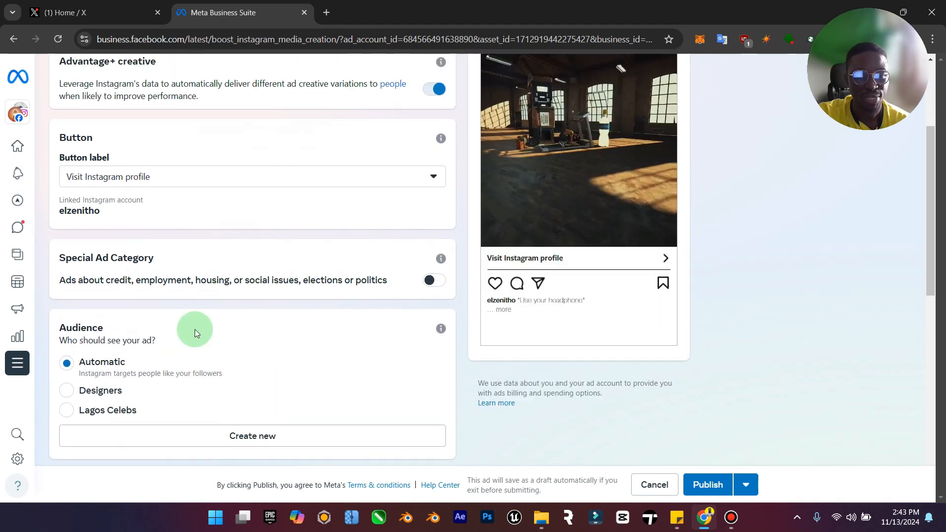
pyautogui.scroll(1, 150, 264)
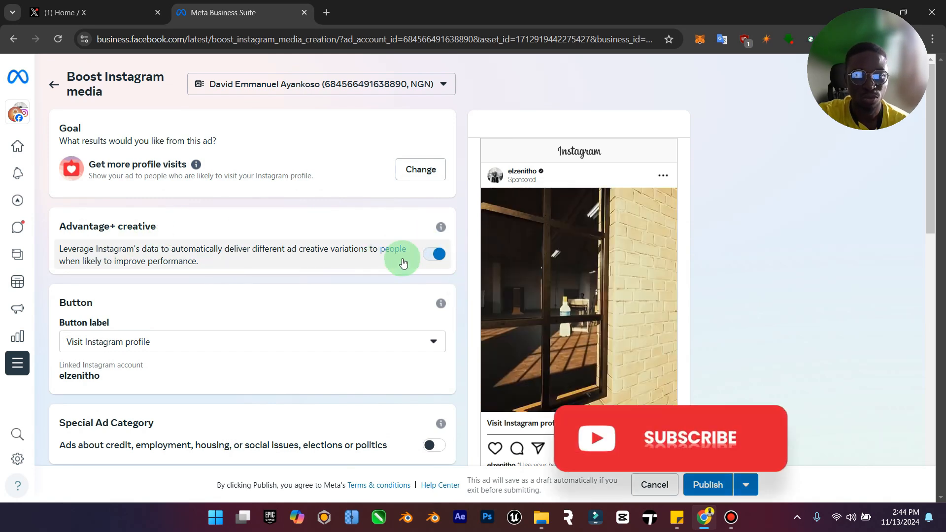
pyautogui.scroll(-5, 386, 296)
pyautogui.scroll(4, 403, 300)
pyautogui.click(440, 226)
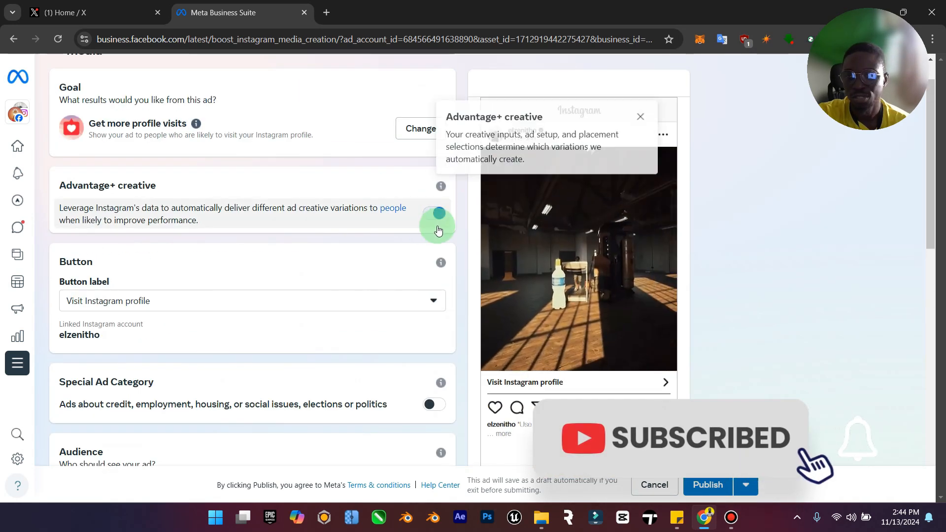
pyautogui.scroll(-2, 427, 242)
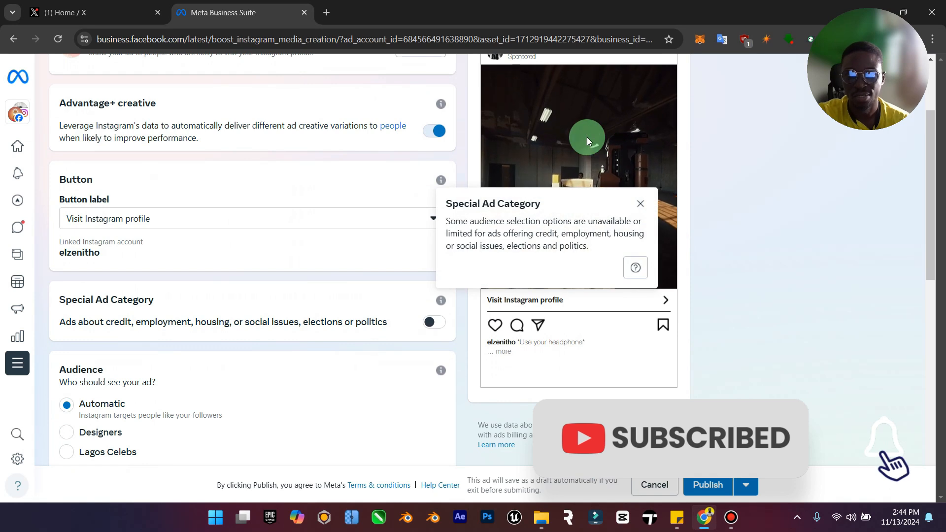
pyautogui.scroll(-1, 241, 268)
pyautogui.scroll(-1, 240, 268)
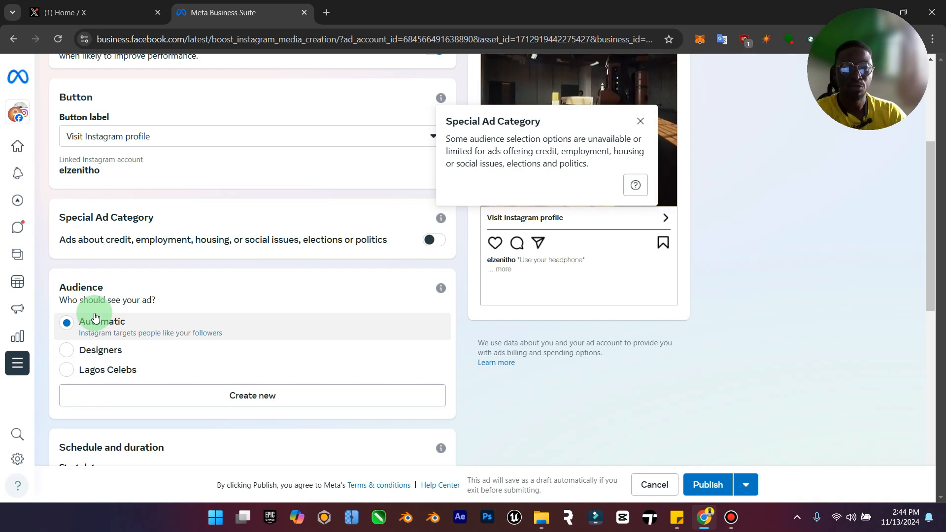
# Step: Review the boost's audience choices, its schedule and duration, and the daily budget range
pyautogui.scroll(-3, 94, 315)
pyautogui.scroll(1, 89, 197)
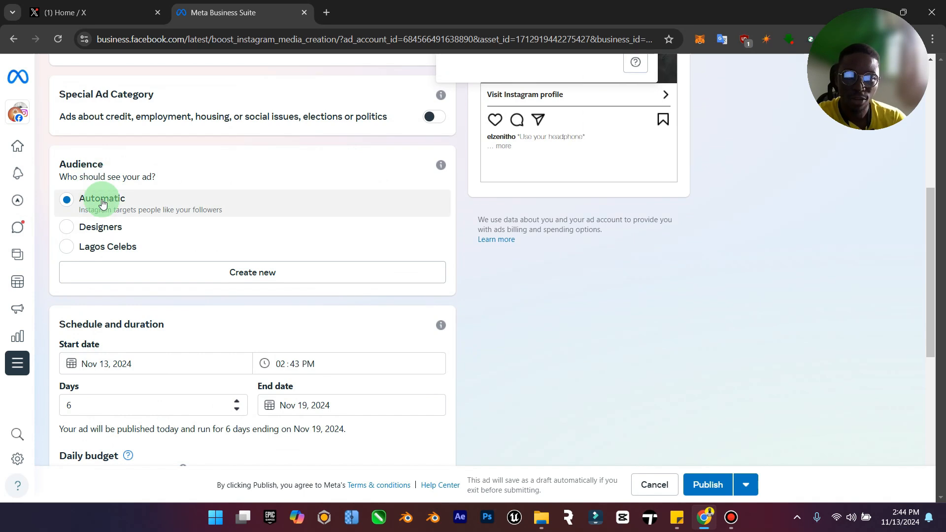
pyautogui.scroll(-2, 120, 268)
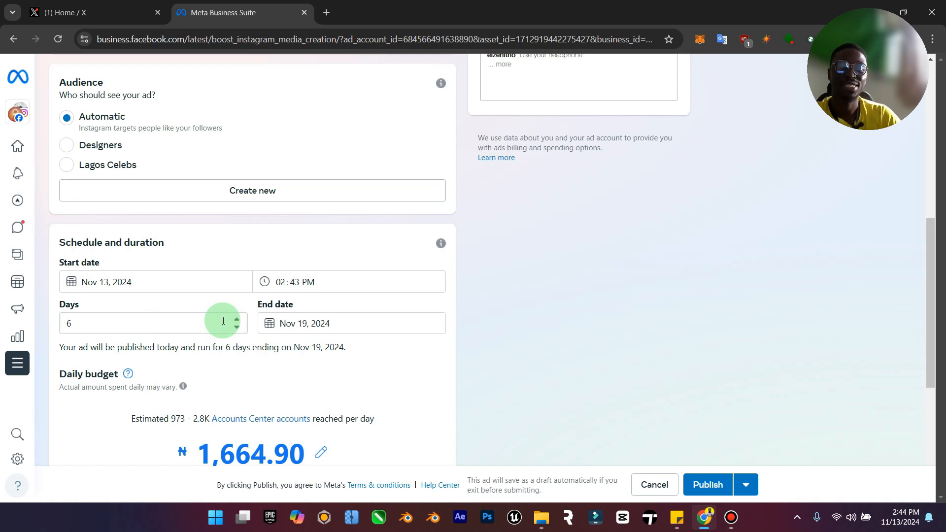
pyautogui.scroll(-2, 224, 321)
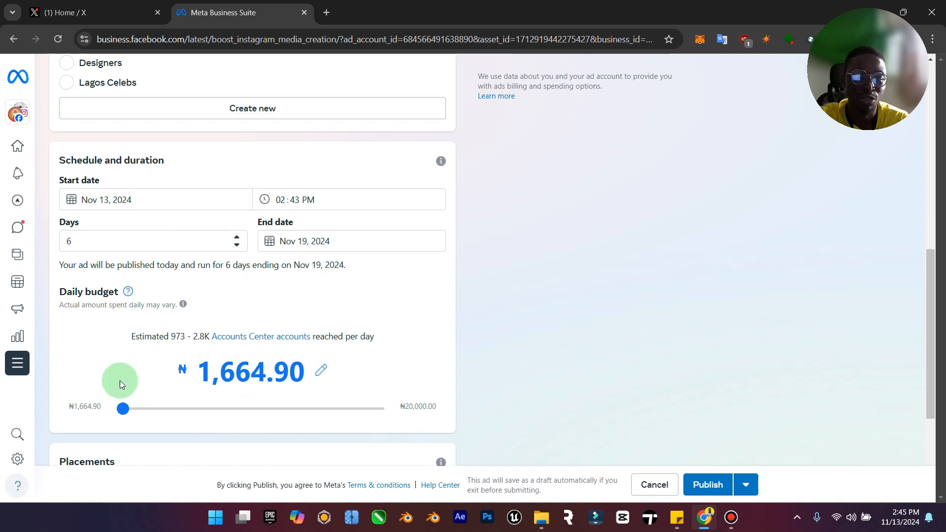
pyautogui.moveTo(122, 413)
pyautogui.mouseDown()
pyautogui.moveTo(232, 414)
pyautogui.moveTo(127, 418)
pyautogui.moveTo(123, 410)
pyautogui.mouseUp()
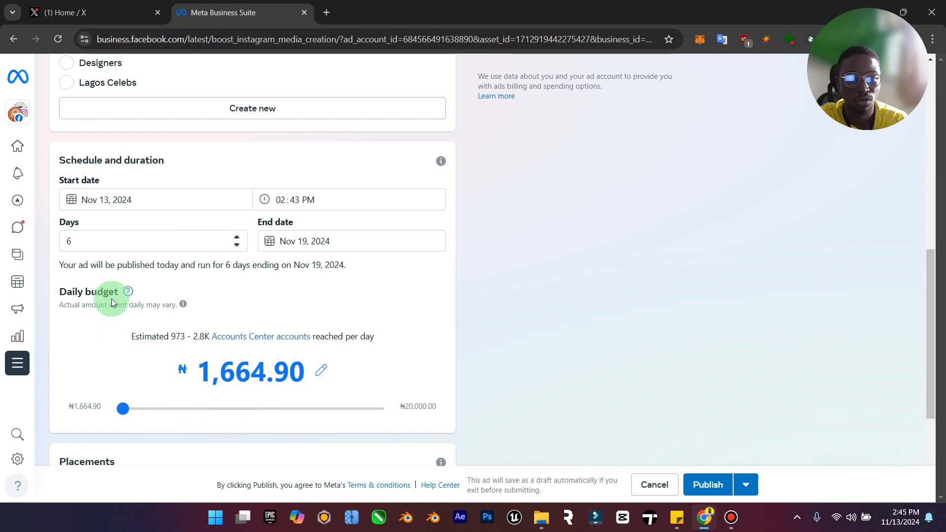
# Step: Set the boost's duration to 4 days
pyautogui.click(238, 247)
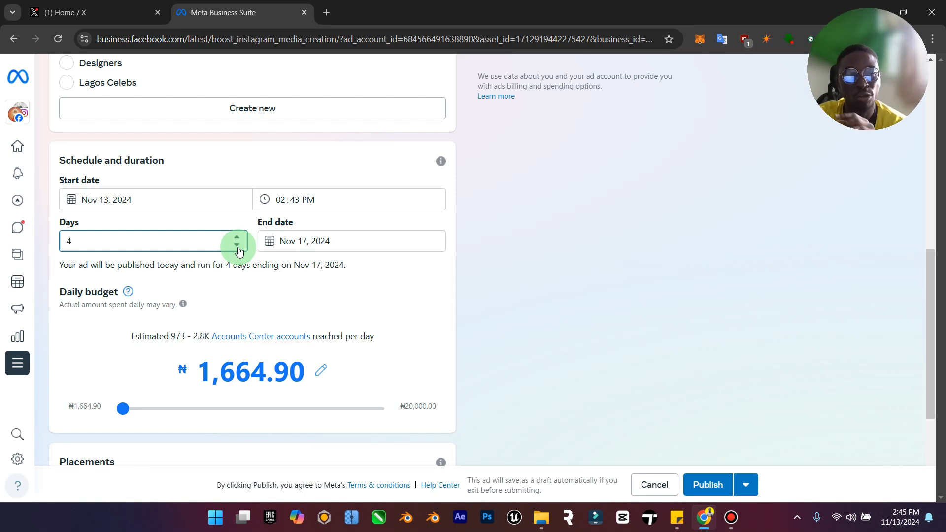
pyautogui.click(238, 248)
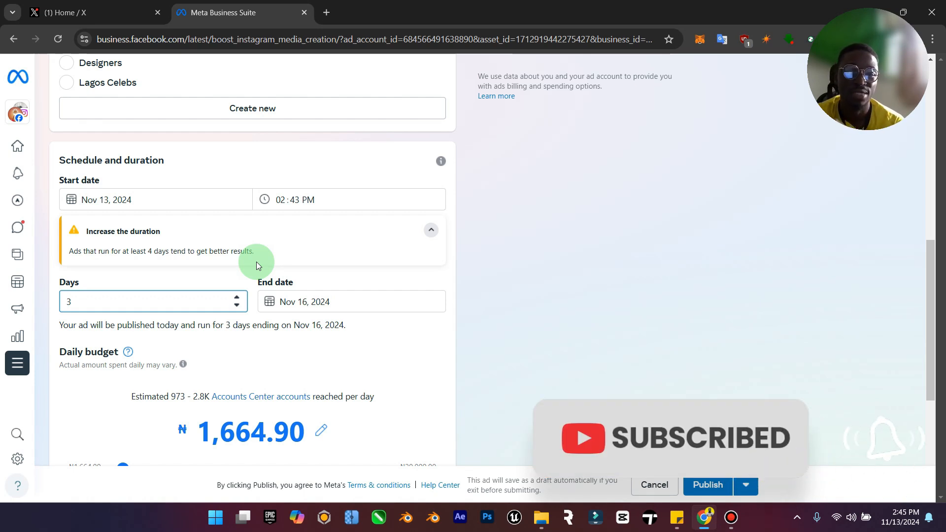
pyautogui.click(237, 297)
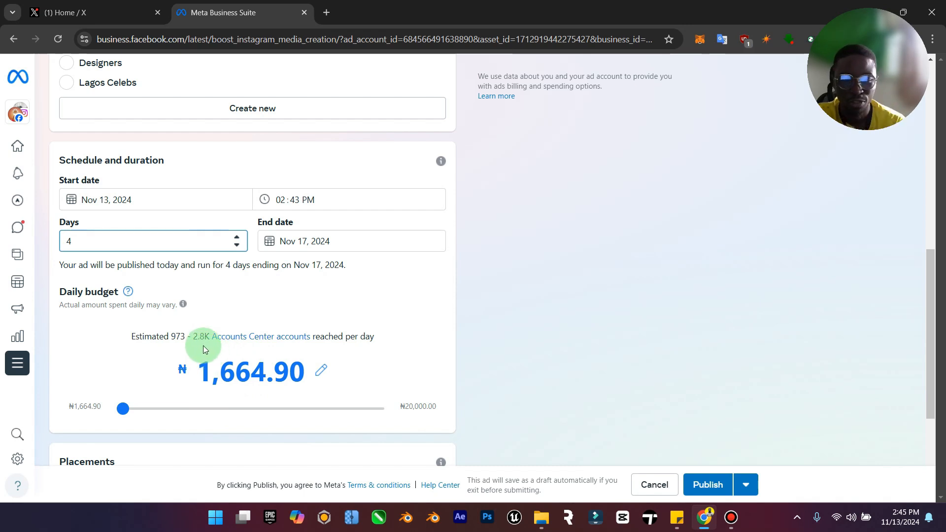
# Step: Review the boost's daily budget, placements and payment method, and return to the goal section without publishing
pyautogui.scroll(-2, 212, 343)
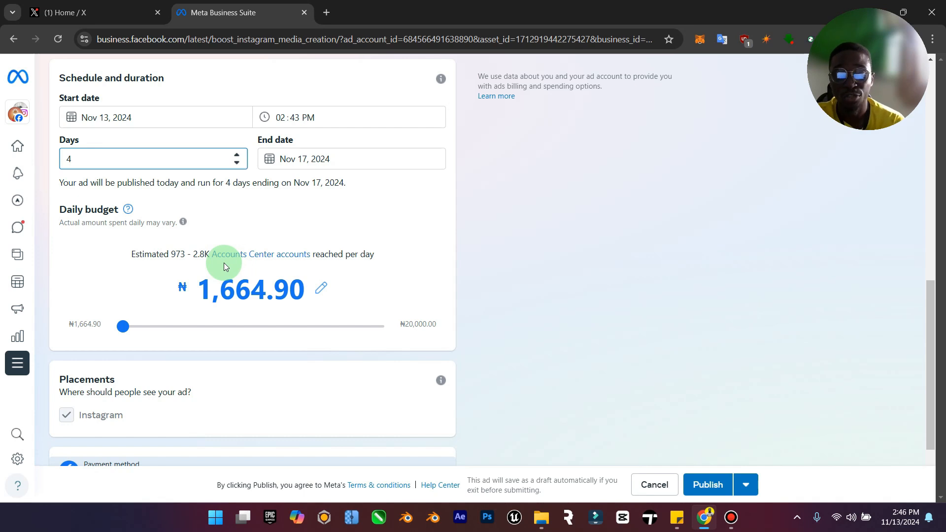
pyautogui.scroll(-1, 280, 284)
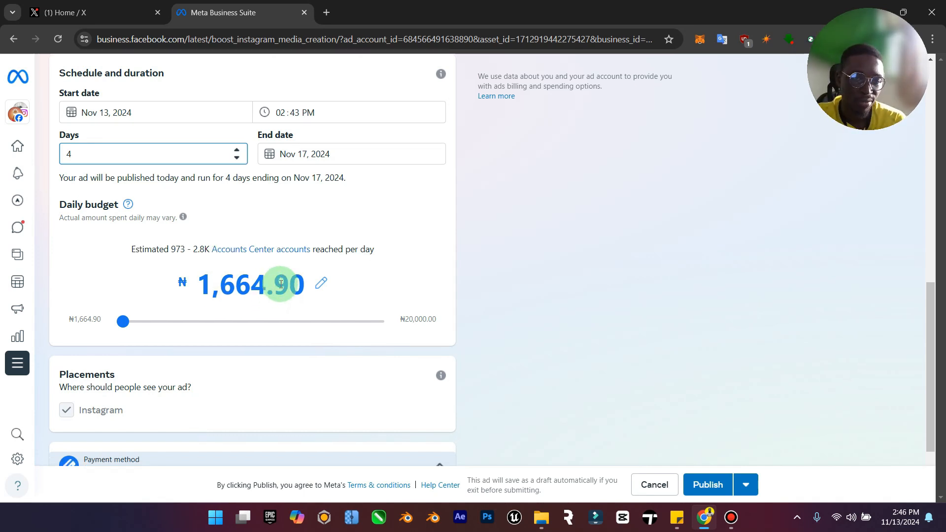
pyautogui.scroll(-2, 224, 290)
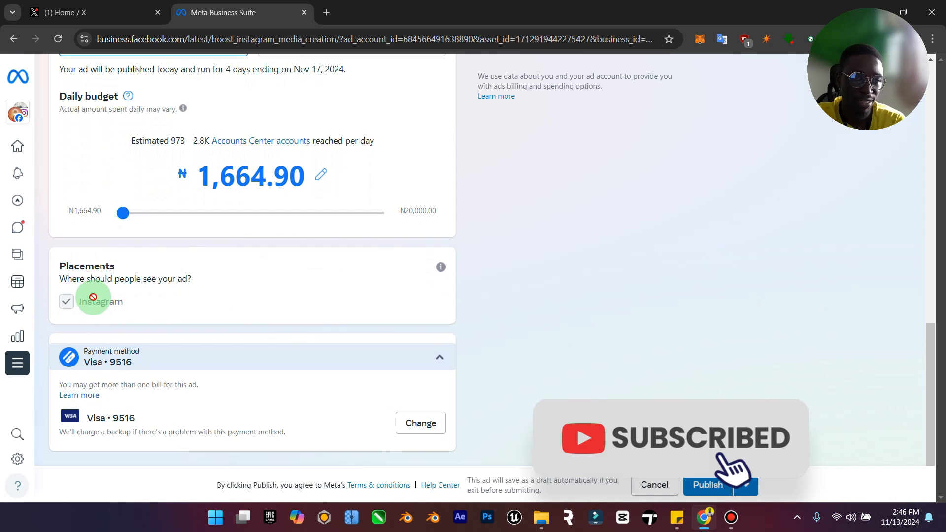
pyautogui.moveTo(17, 111)
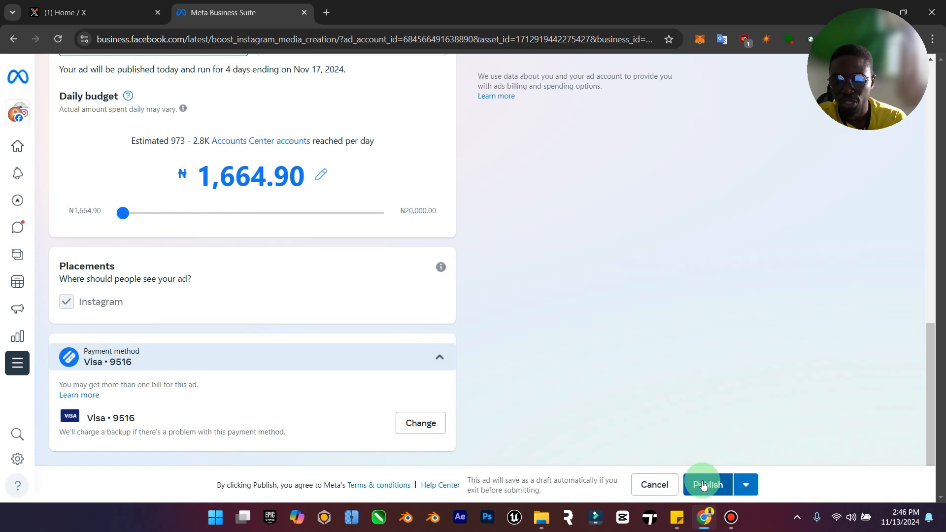
pyautogui.scroll(6, 463, 396)
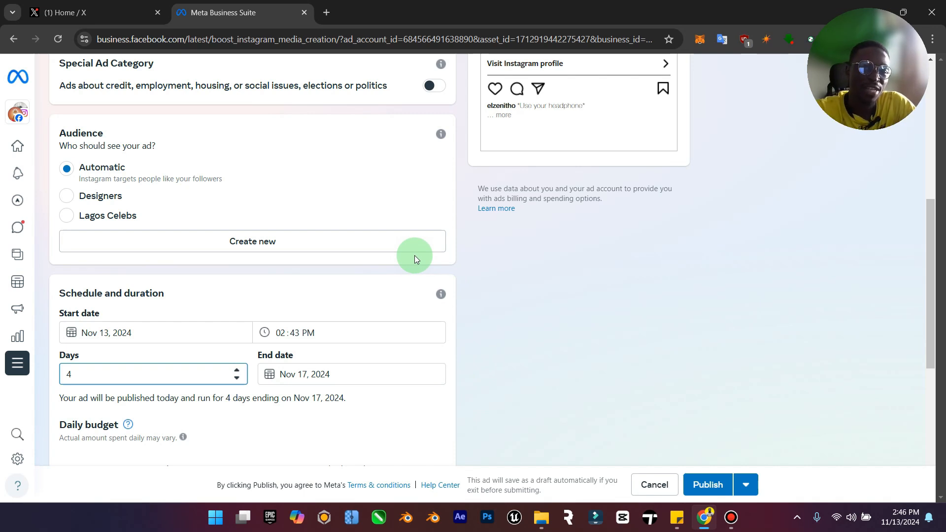
pyautogui.scroll(7, 441, 258)
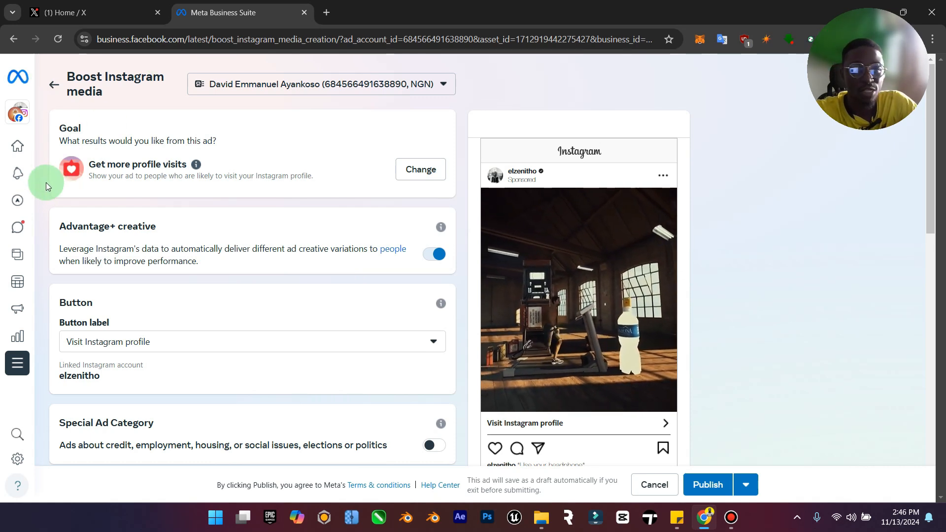
# Step: Leave the boost form for the Insights overview, dismissing the weekly review and the notice about moved goals
pyautogui.moveTo(14, 290)
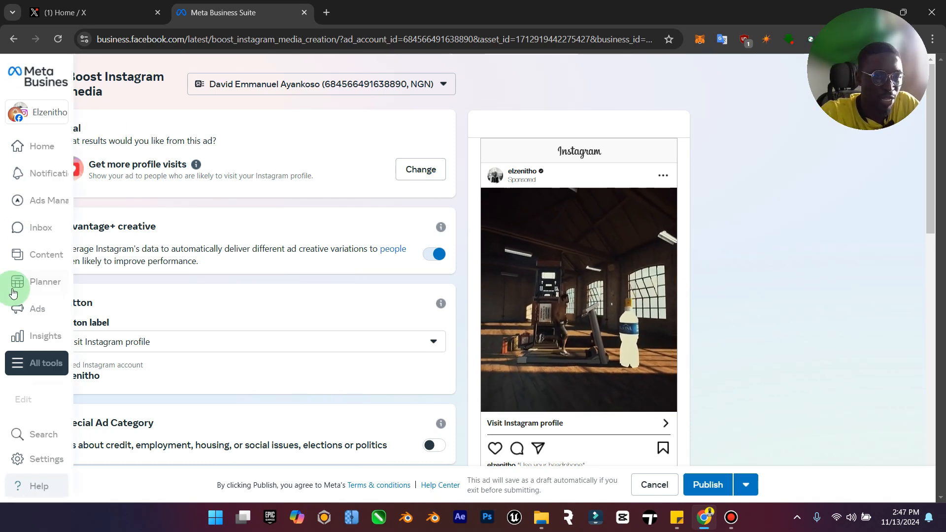
pyautogui.click(58, 338)
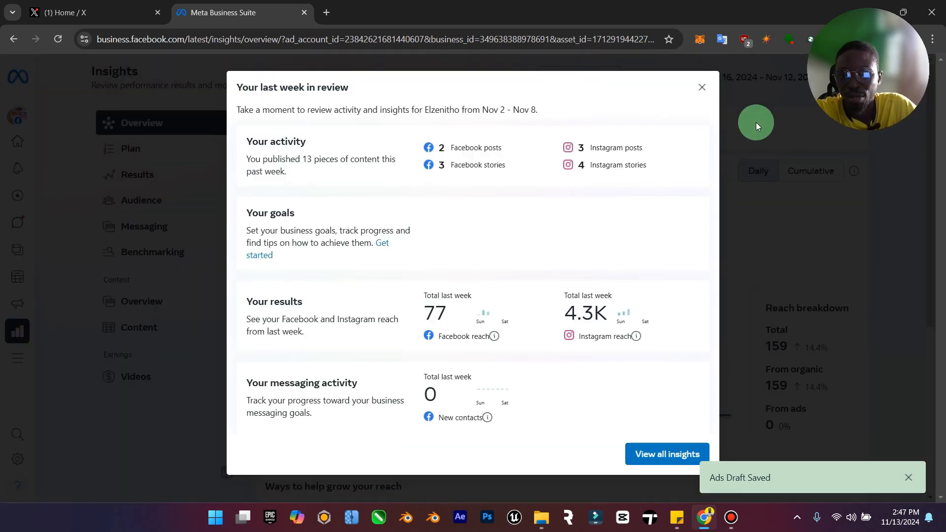
pyautogui.click(702, 87)
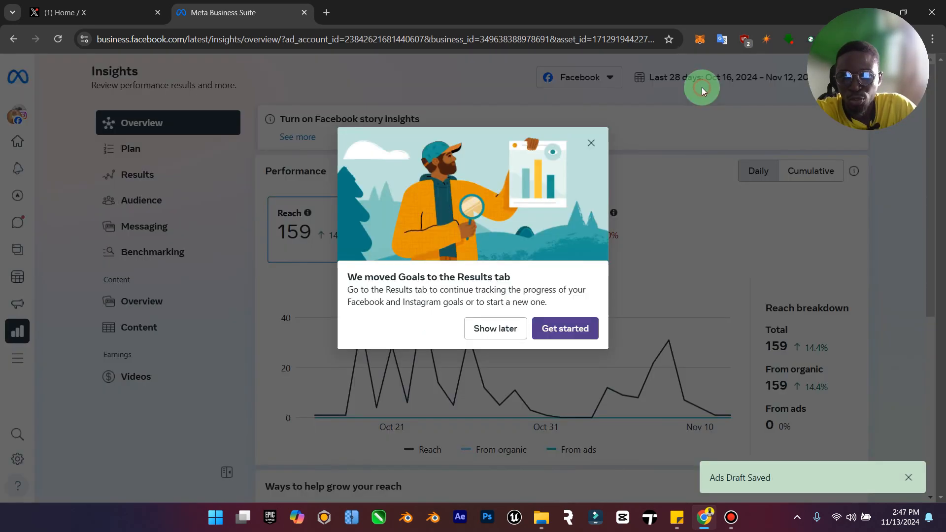
pyautogui.click(592, 154)
# Step: Examine the Facebook insights overview: performance metrics, reach graph and breakdown, suggestions for growing reach, and messaging figures
pyautogui.scroll(-2, 450, 226)
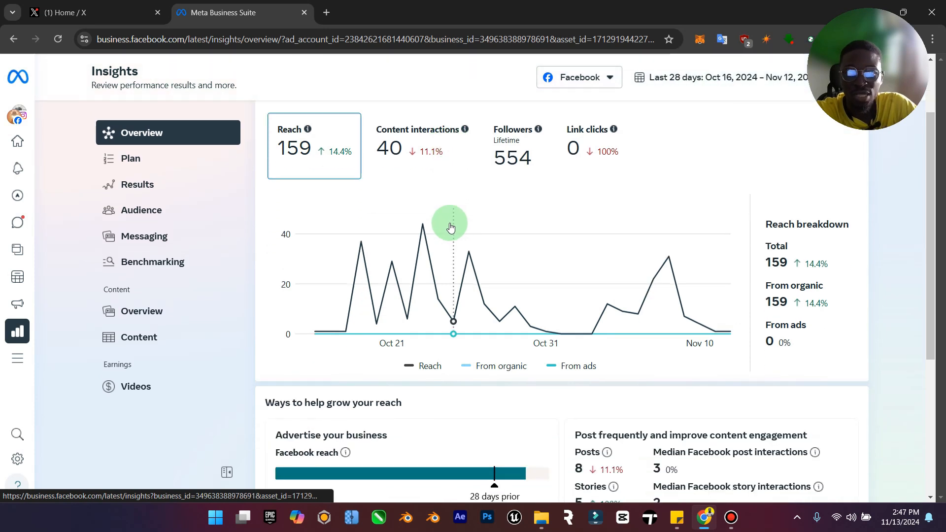
pyautogui.scroll(2, 451, 226)
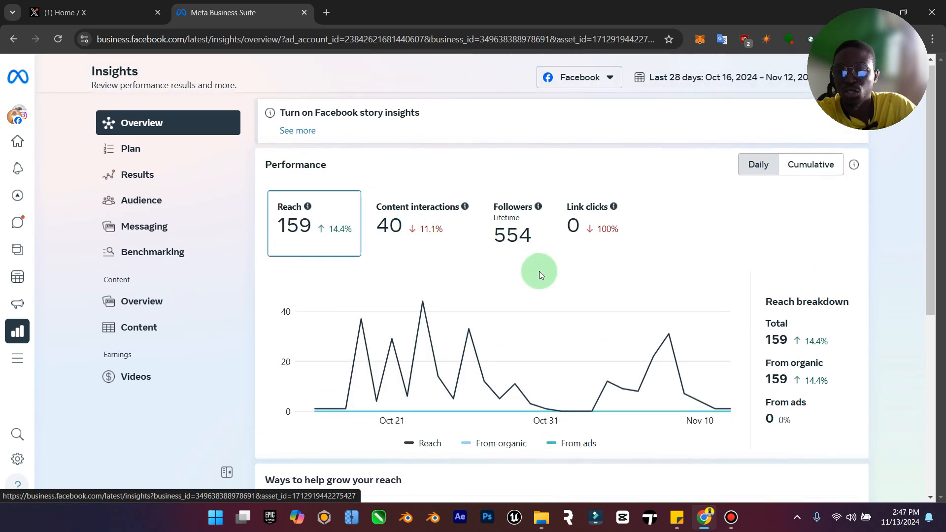
pyautogui.scroll(-2, 554, 287)
pyautogui.scroll(3, 554, 286)
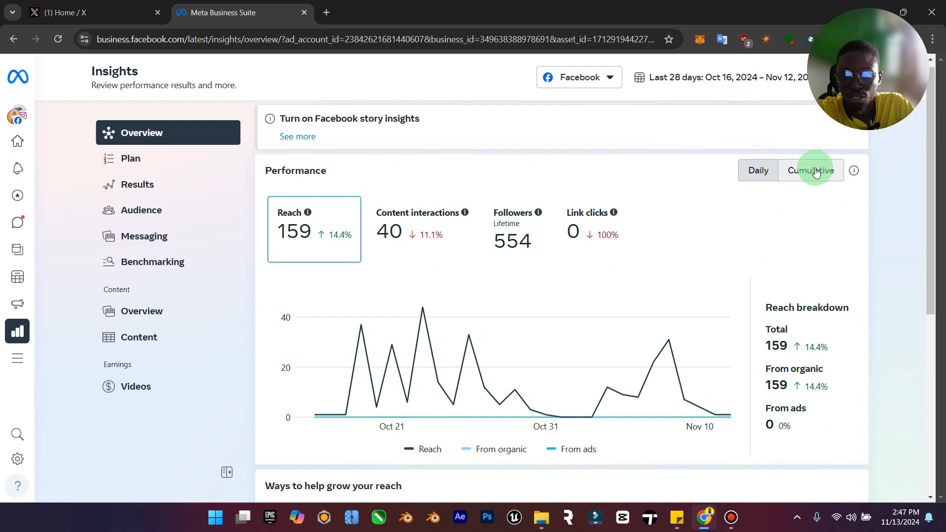
pyautogui.scroll(-4, 443, 296)
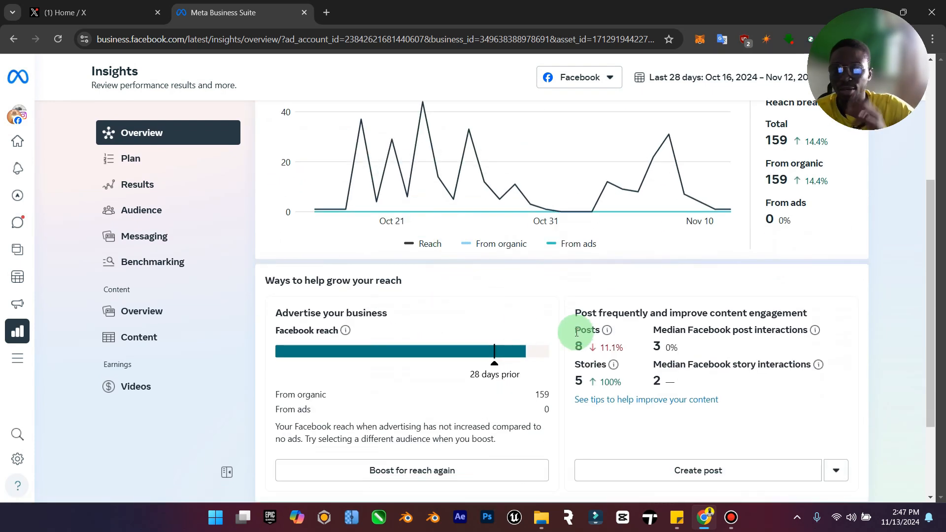
pyautogui.scroll(-2, 576, 332)
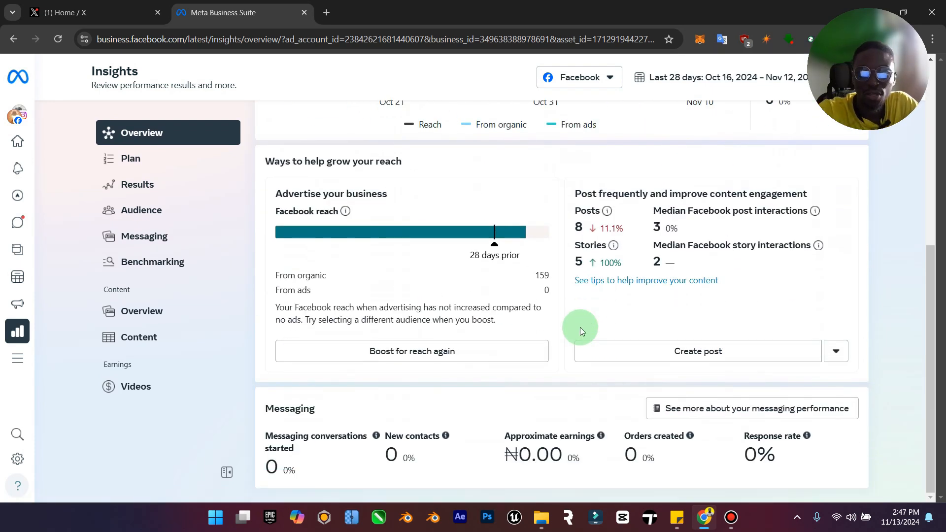
pyautogui.scroll(5, 334, 305)
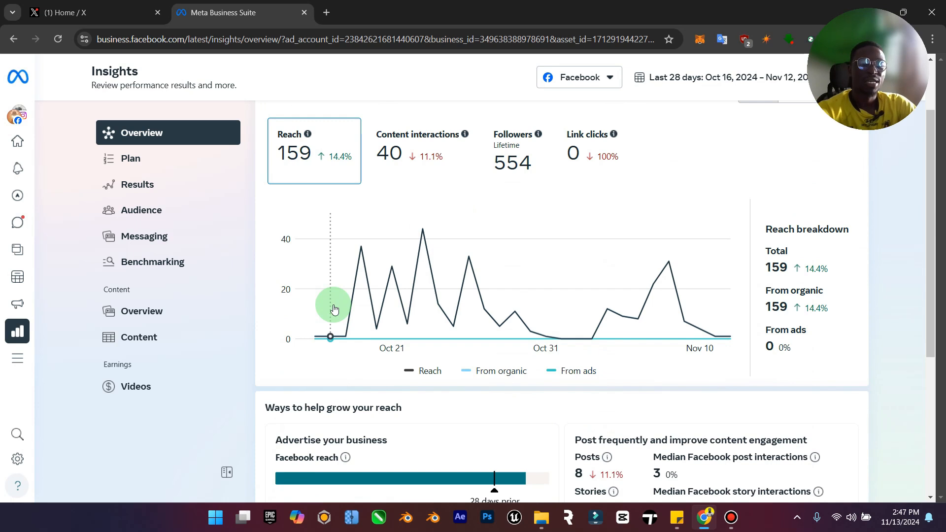